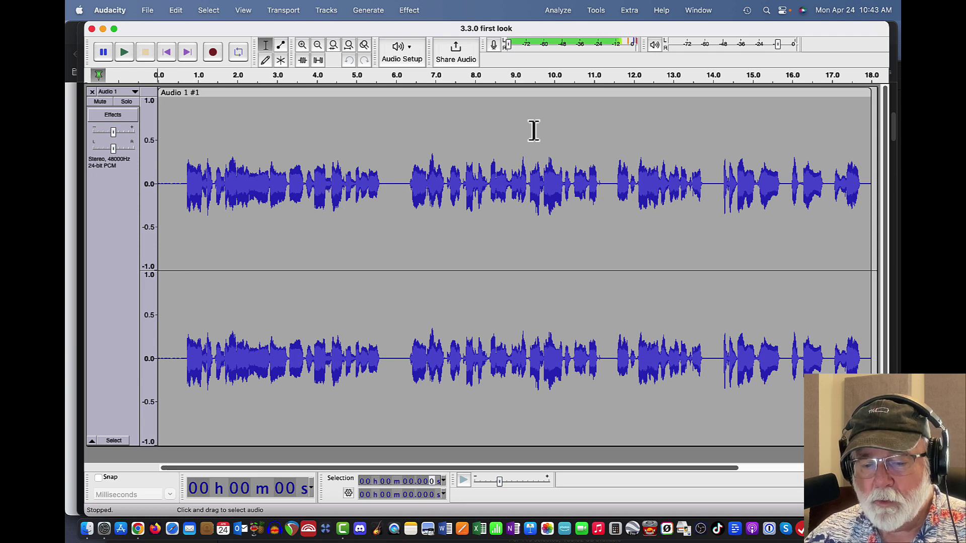
- Switch to Chrome and review the Audacity 3.3.0 changes on the GitHub releases page
click(137, 528)
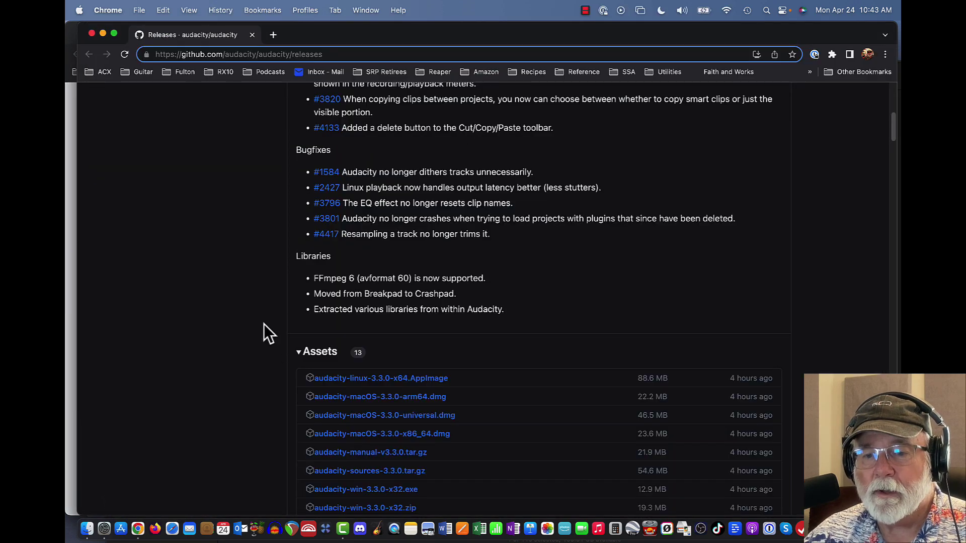
scroll(264, 324, up, 5)
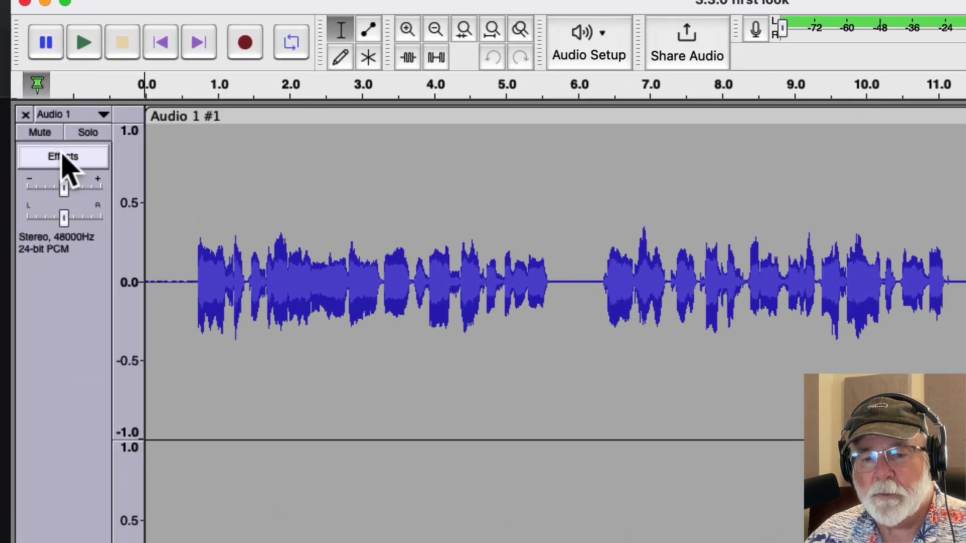
- Add Audacity's Bass and Treble as a realtime effect on the Audio 1 track and view its tone and volume settings
click(113, 115)
click(128, 139)
mouse_move(144, 162)
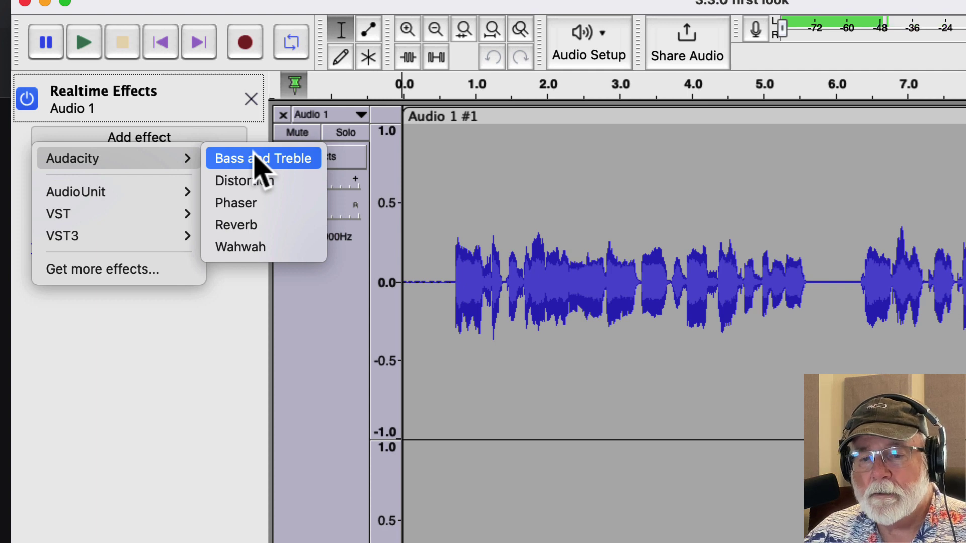
click(254, 158)
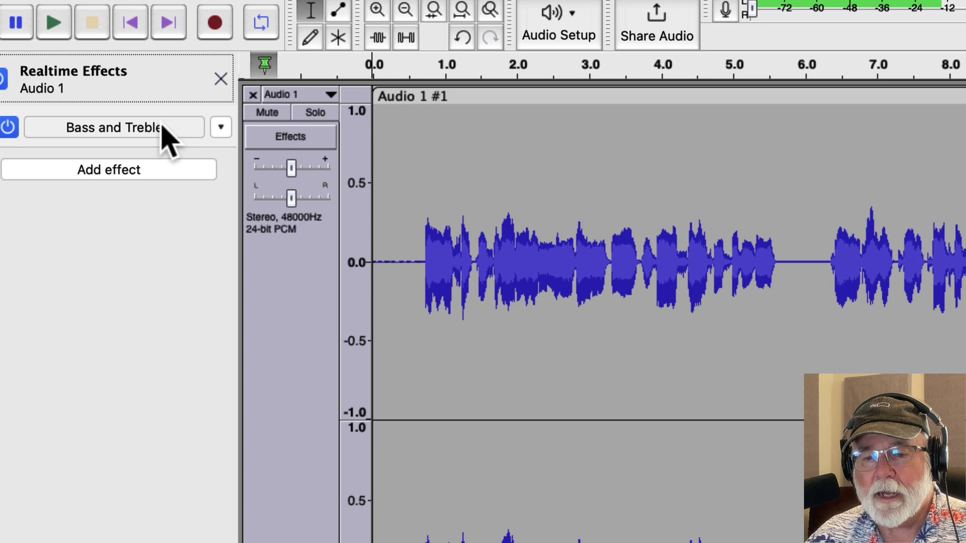
click(198, 150)
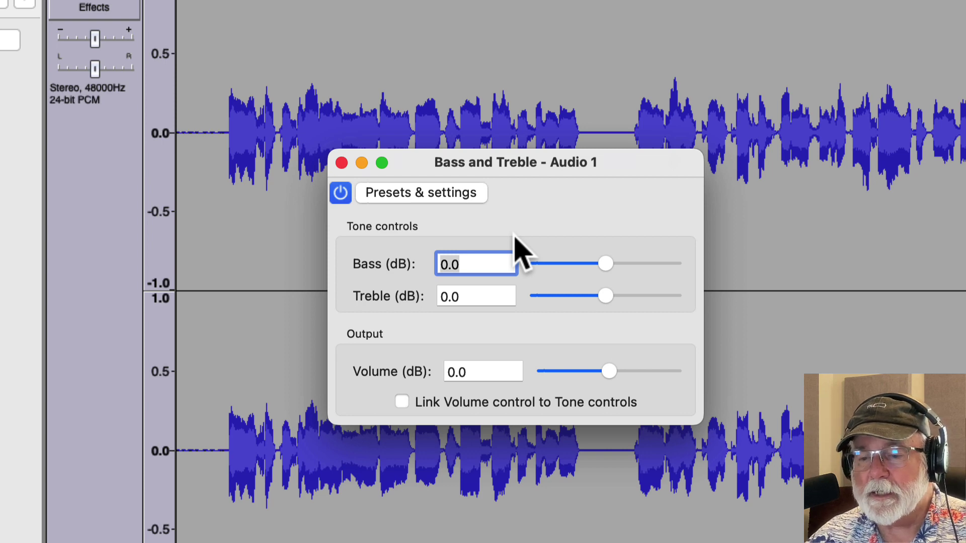
click(342, 163)
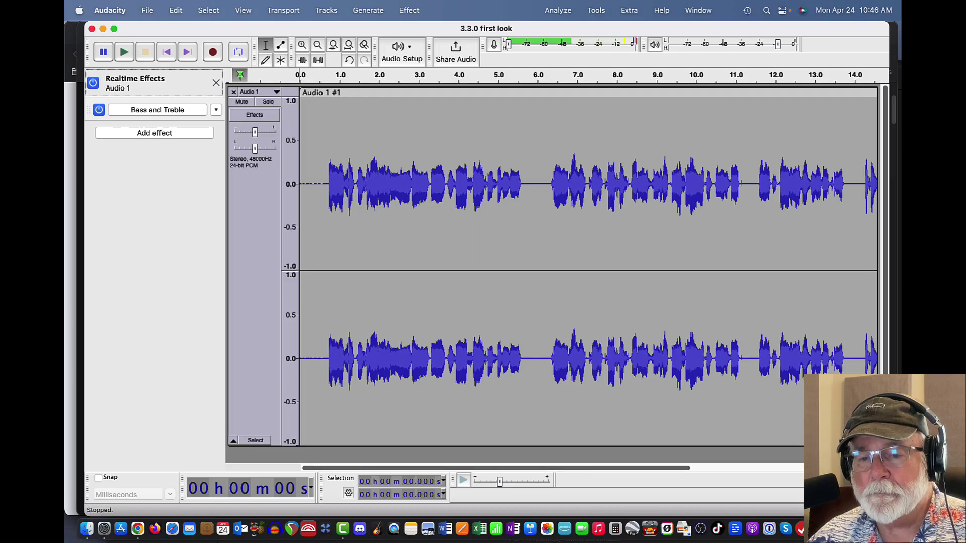
- Try to open the Shelf Filter effect with no audio selected
click(409, 10)
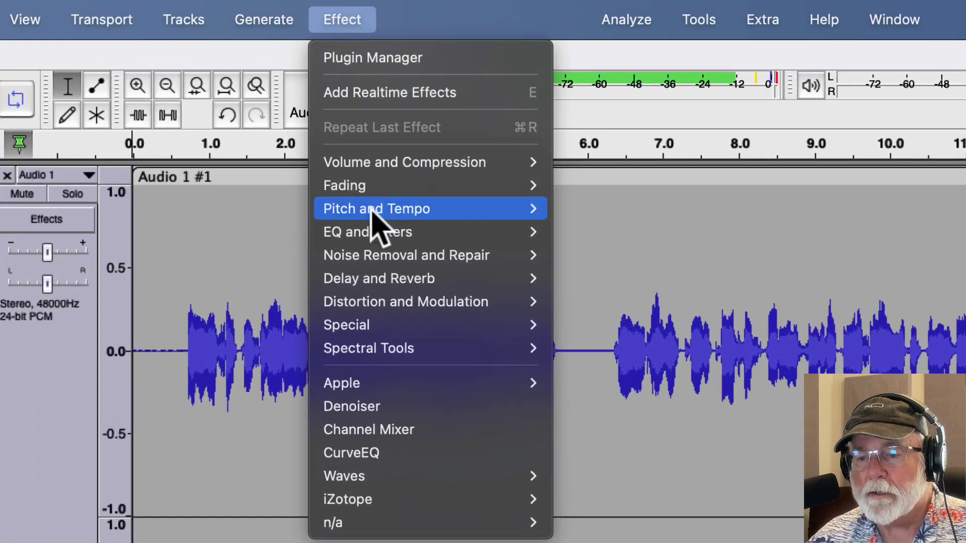
mouse_move(397, 204)
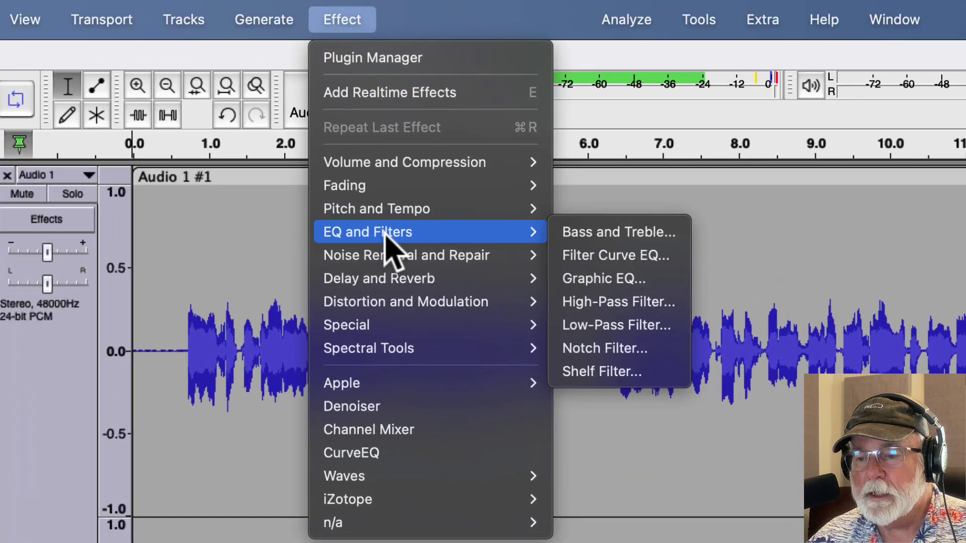
click(616, 371)
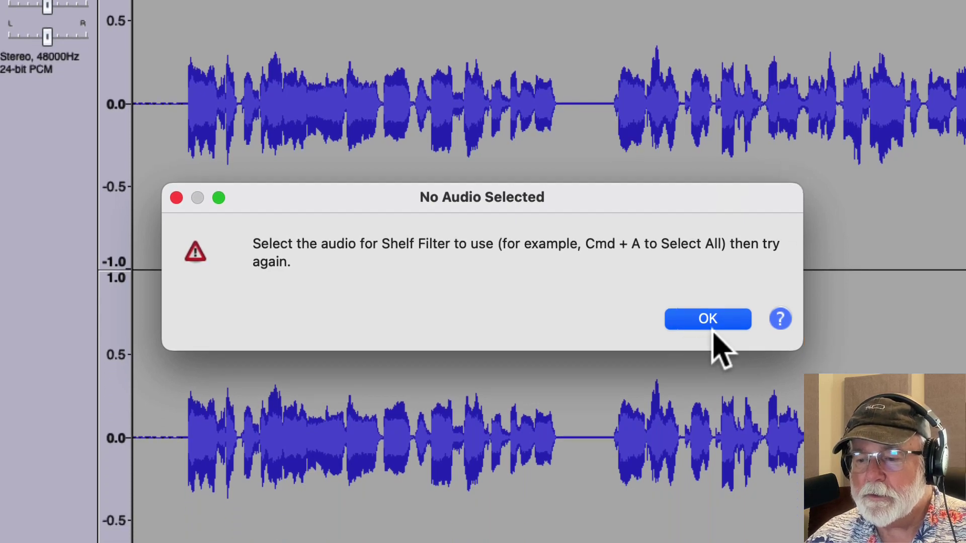
click(720, 325)
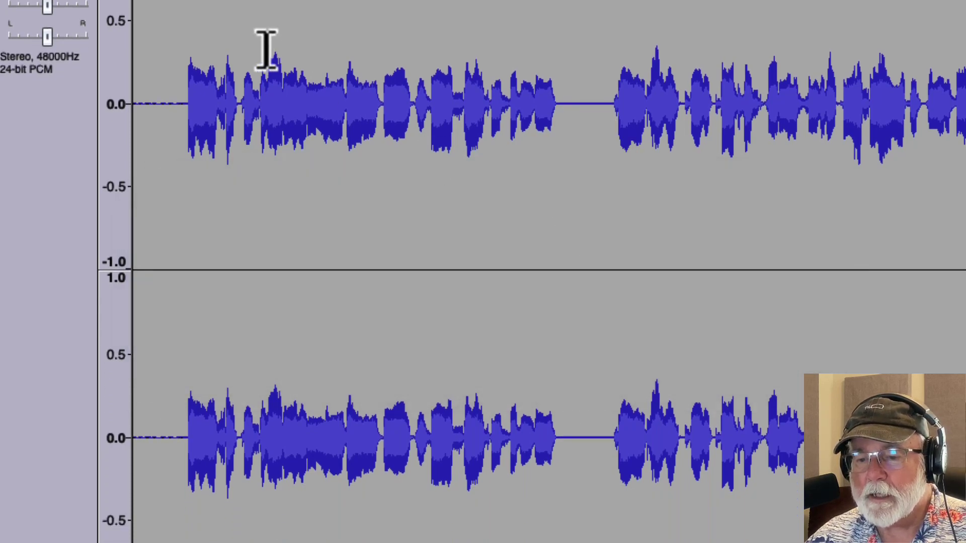
- Select the audio from about 1.7 to 5.8 seconds and open the Shelf Filter effect for it
drag(265, 50, 567, 54)
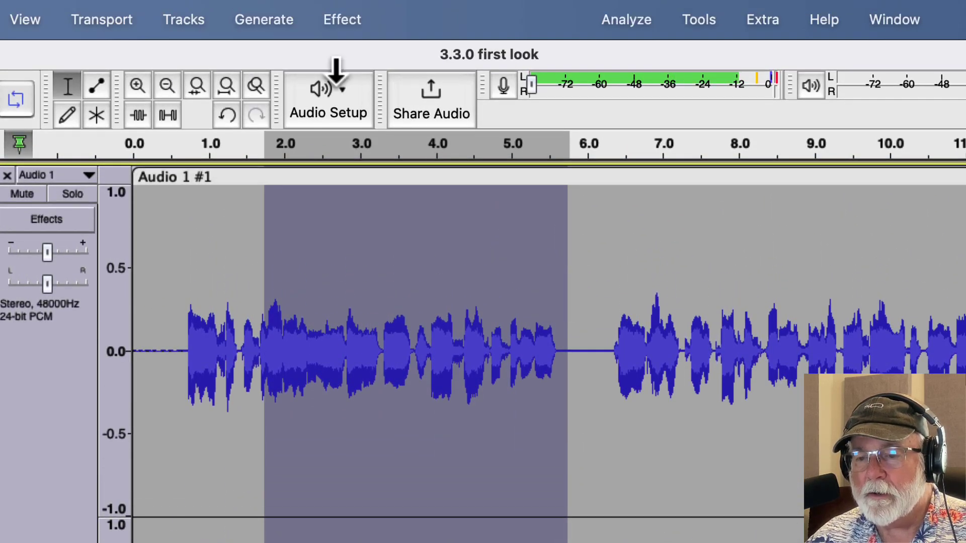
click(344, 19)
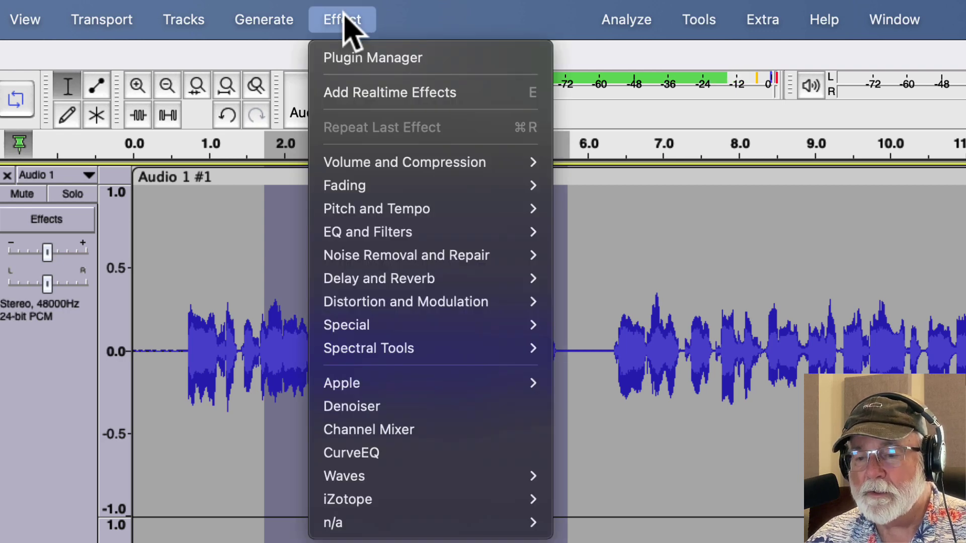
mouse_move(391, 231)
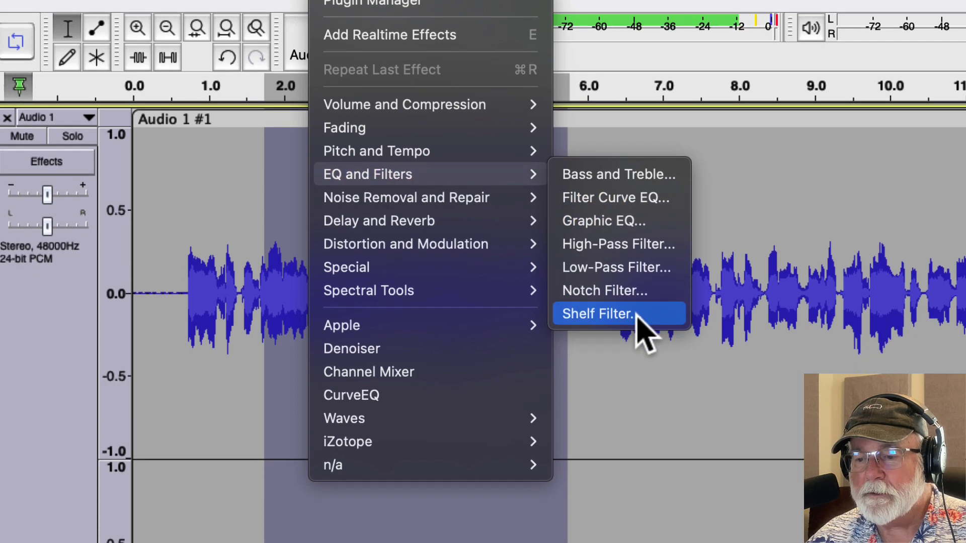
click(635, 374)
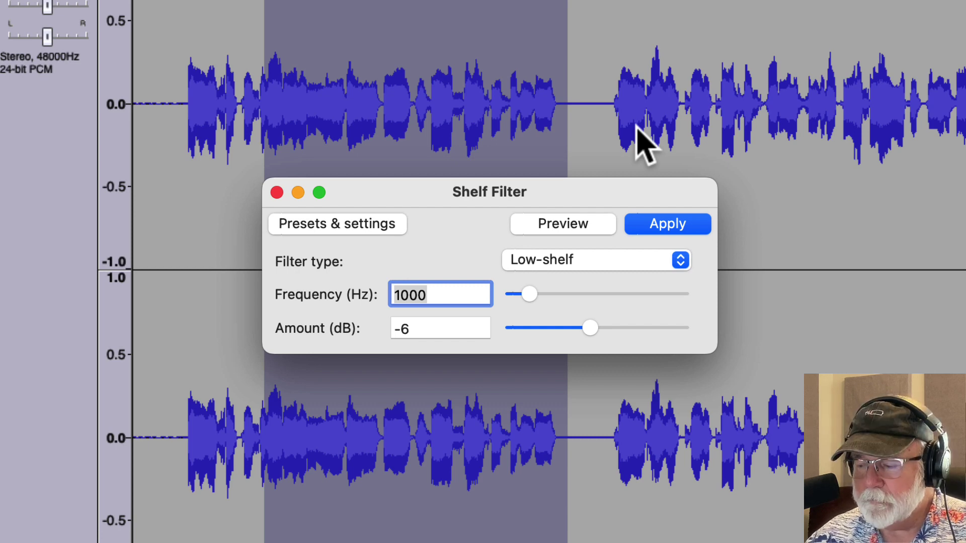
- Set the Shelf Filter type to High-shelf and preview the effect on the selection
click(682, 259)
click(622, 285)
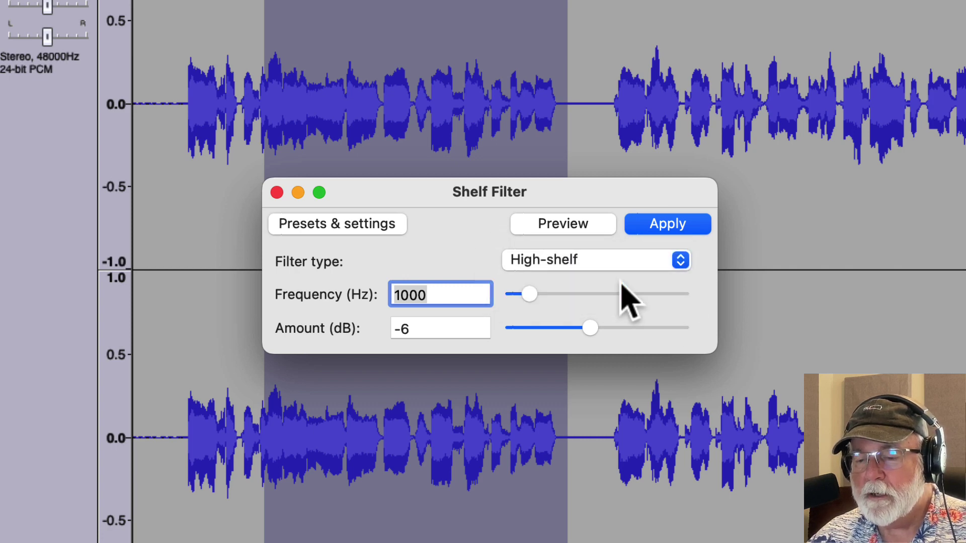
click(572, 221)
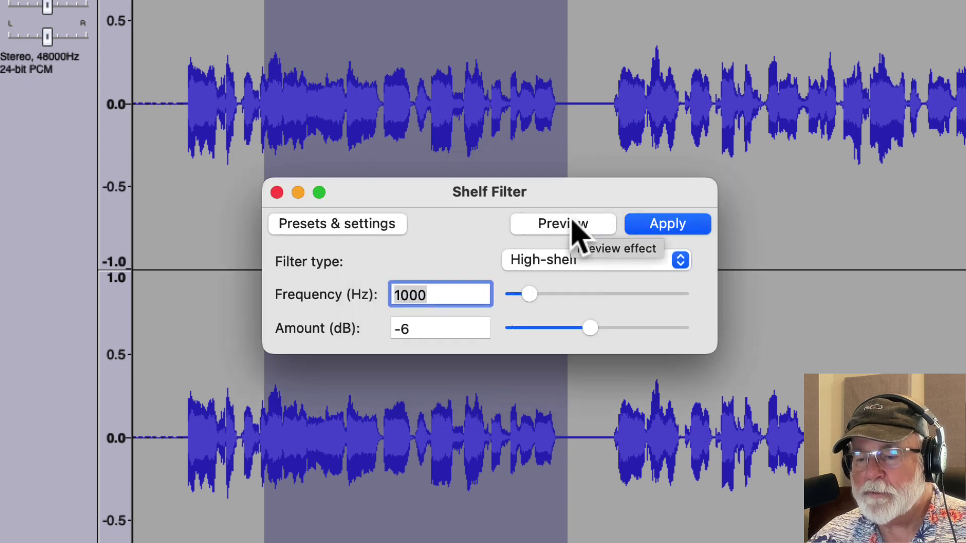
- Set the Shelf Filter type to Low-shelf, preview it, and close the filter without applying it
click(681, 260)
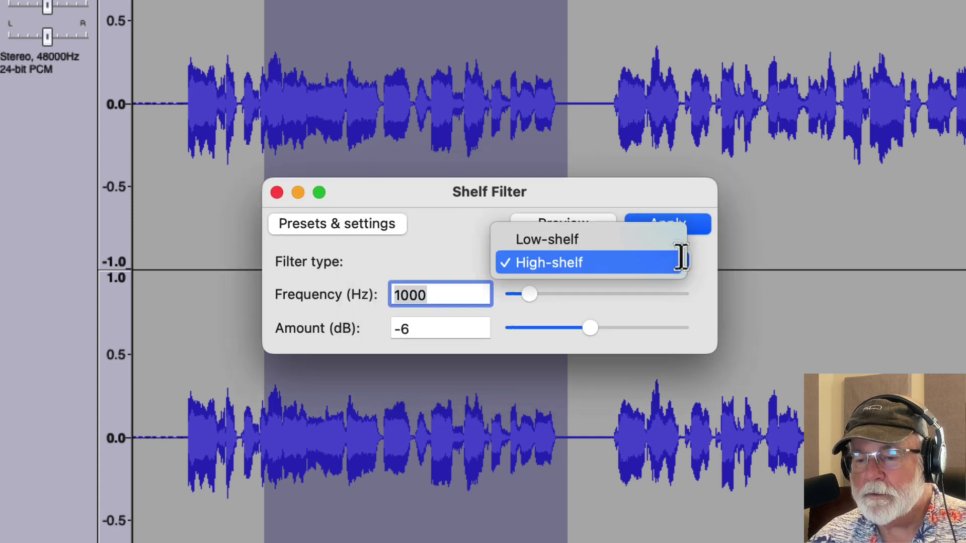
click(574, 240)
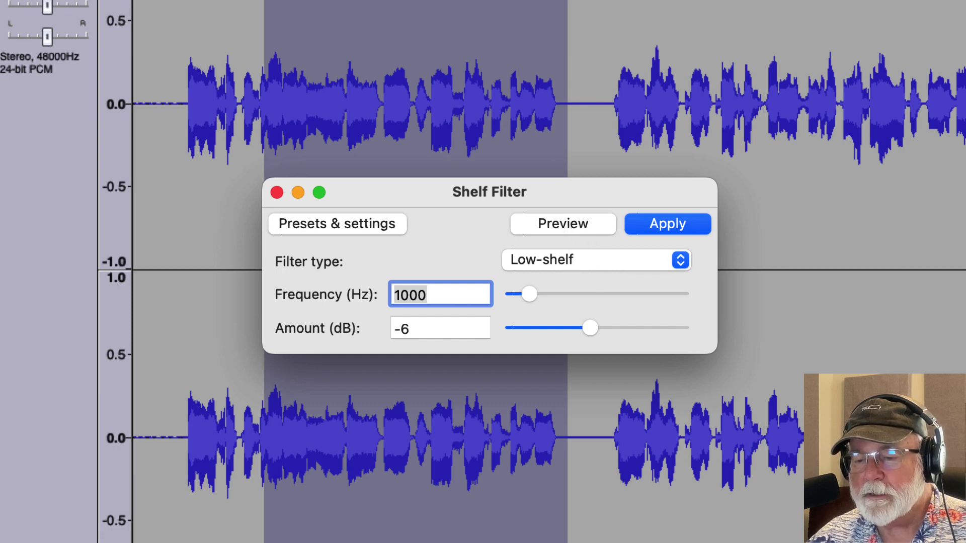
click(572, 222)
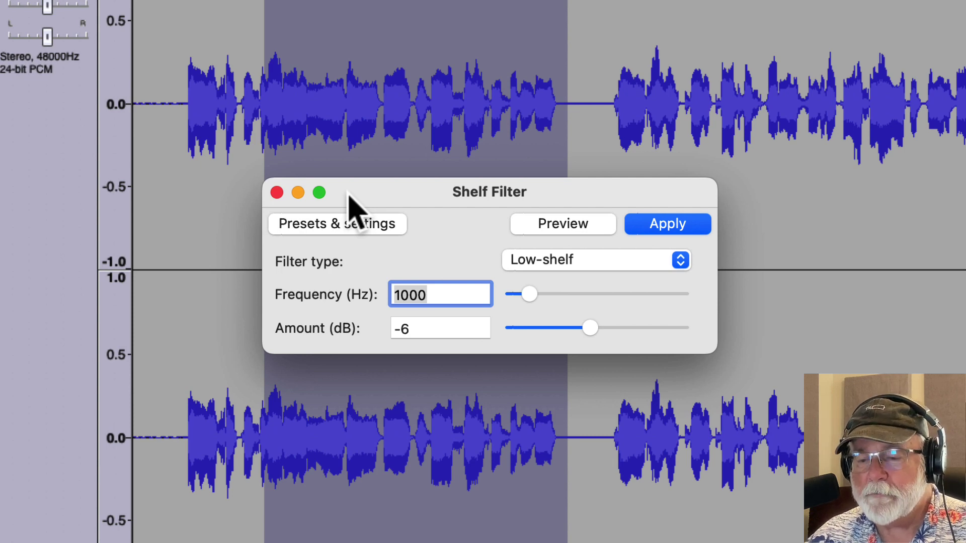
click(276, 193)
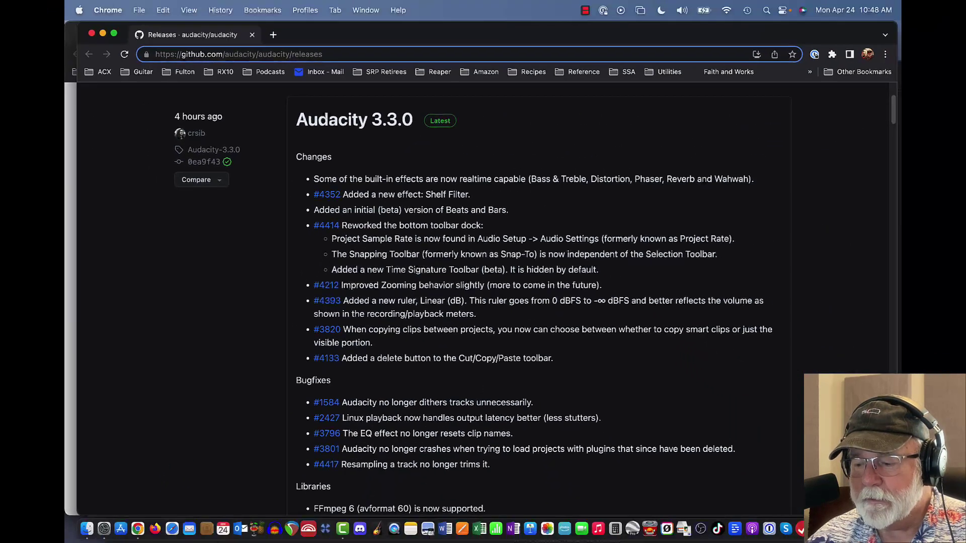
- In Audacity, clear the audio selection and try the timeline ruler in Beats and Measures before returning it to Minutes and Seconds
key(super+Tab)
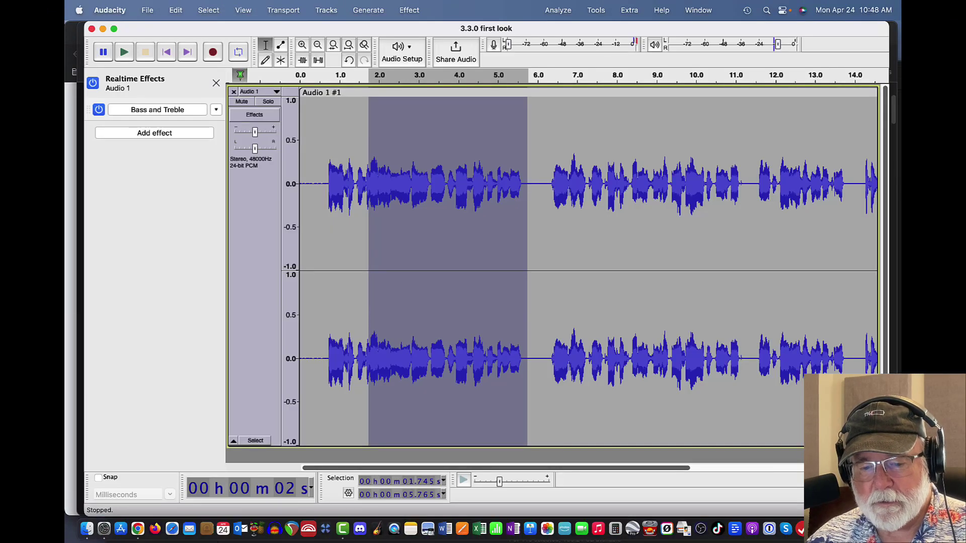
click(453, 166)
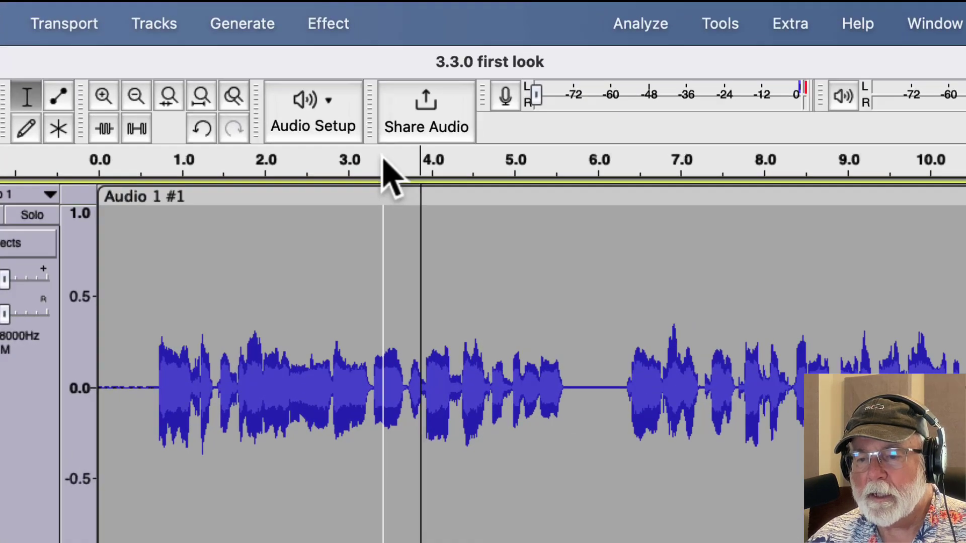
right_click(436, 75)
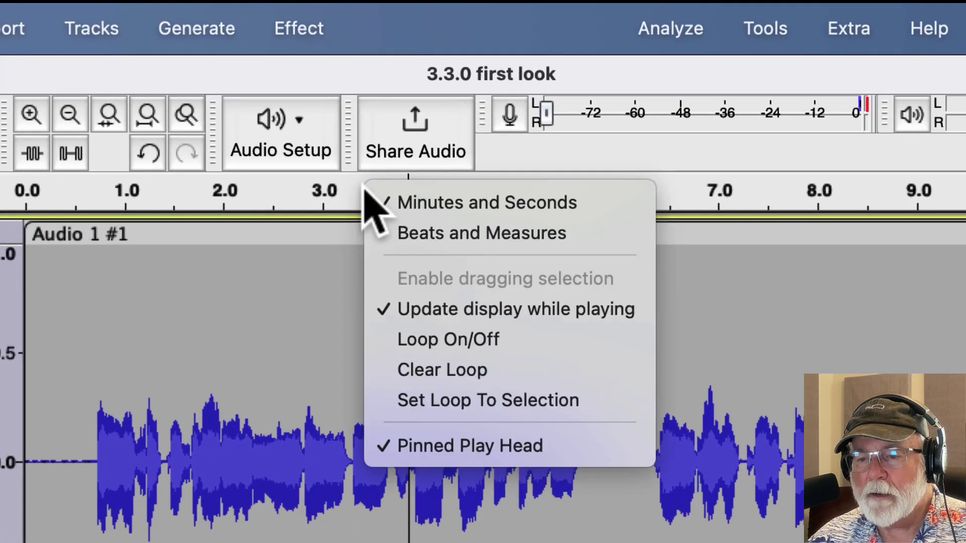
click(397, 234)
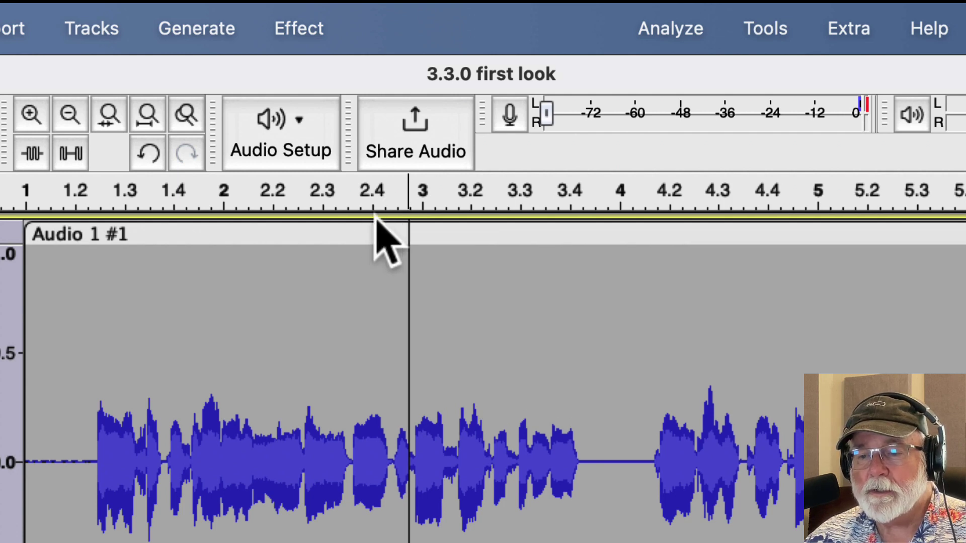
right_click(343, 207)
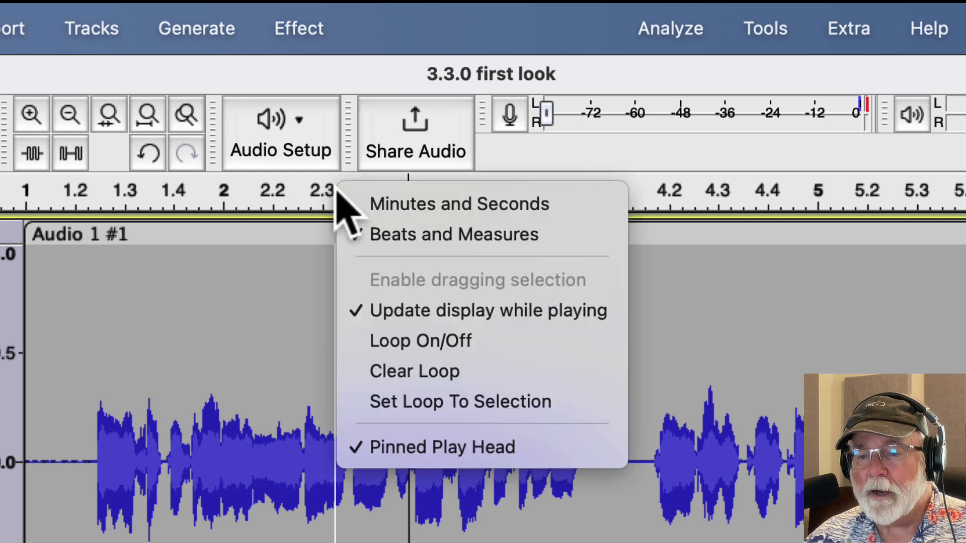
click(362, 205)
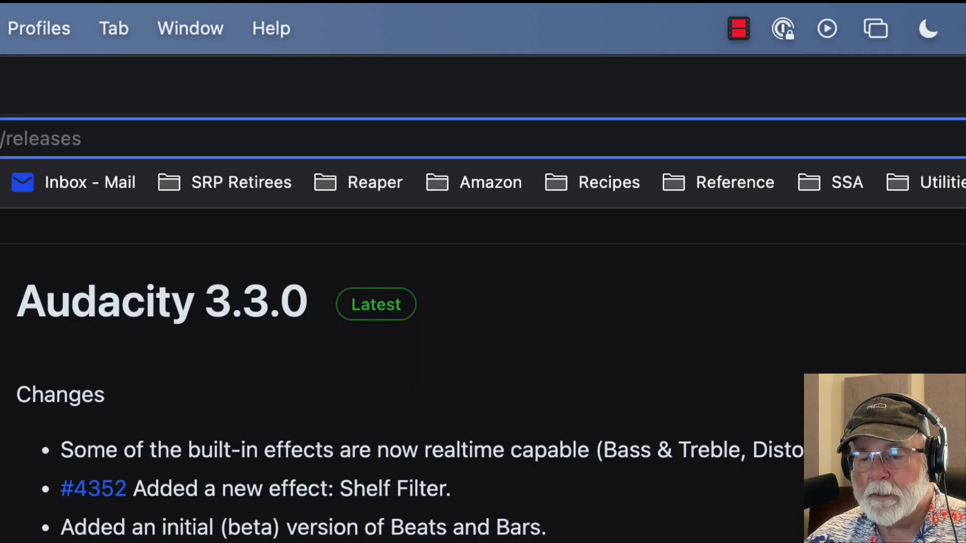
- Read through the toolbar, zooming and ruler changes in the Audacity 3.3.0 release notes in the browser
scroll(483, 377, down, 10)
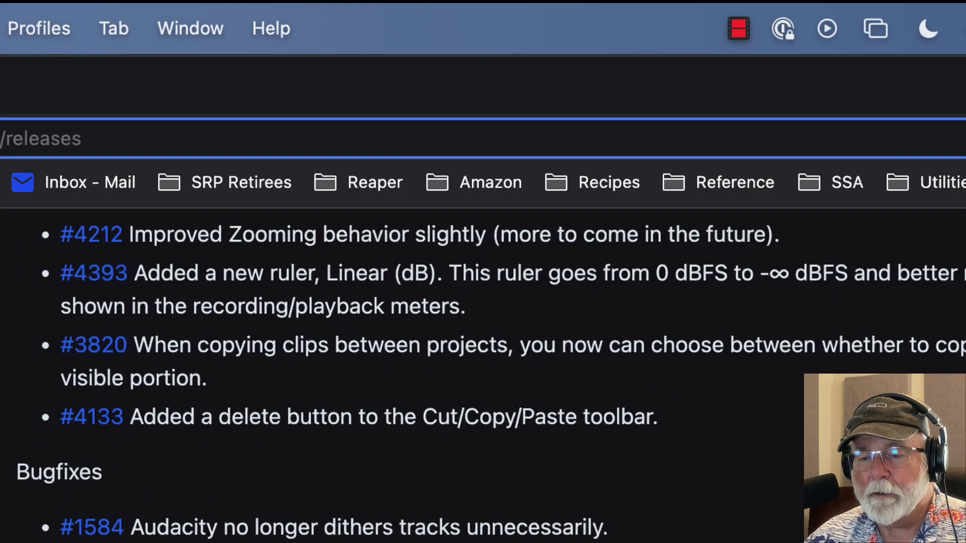
scroll(483, 377, up, 15)
scroll(483, 377, up, 5)
scroll(483, 377, down, 6)
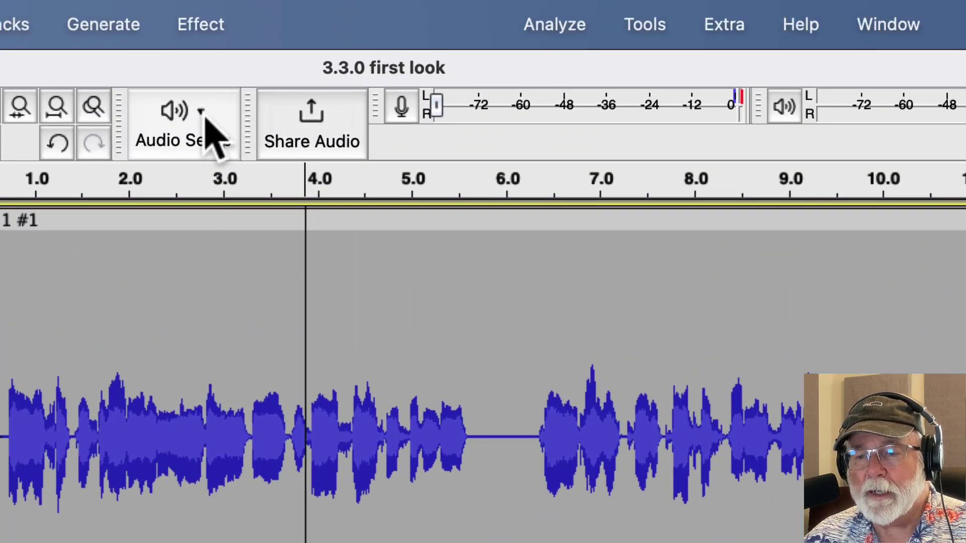
- Examine the Project Sample Rate and other quality options in Audacity's Audio Settings, and leave without changing anything
click(204, 116)
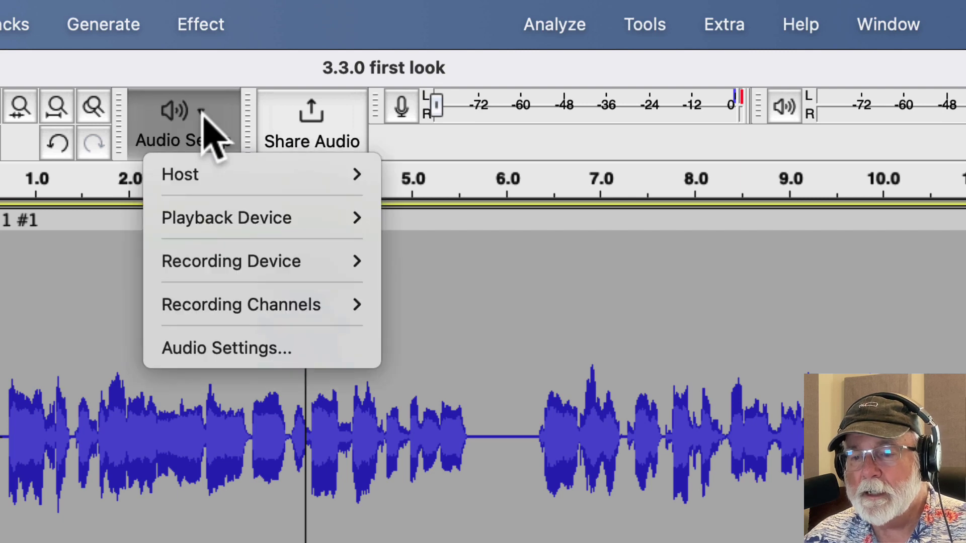
click(213, 347)
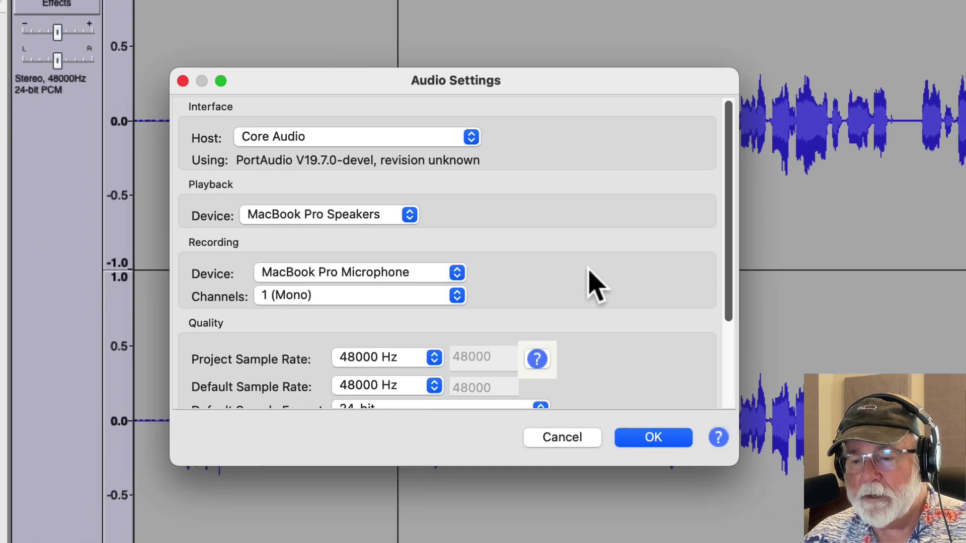
scroll(589, 274, down, 2)
scroll(594, 287, down, 2)
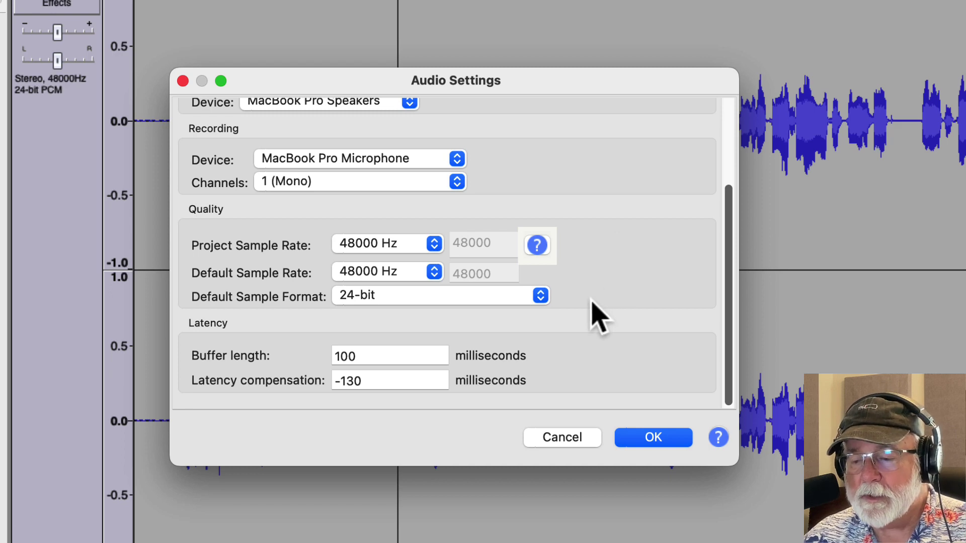
click(562, 438)
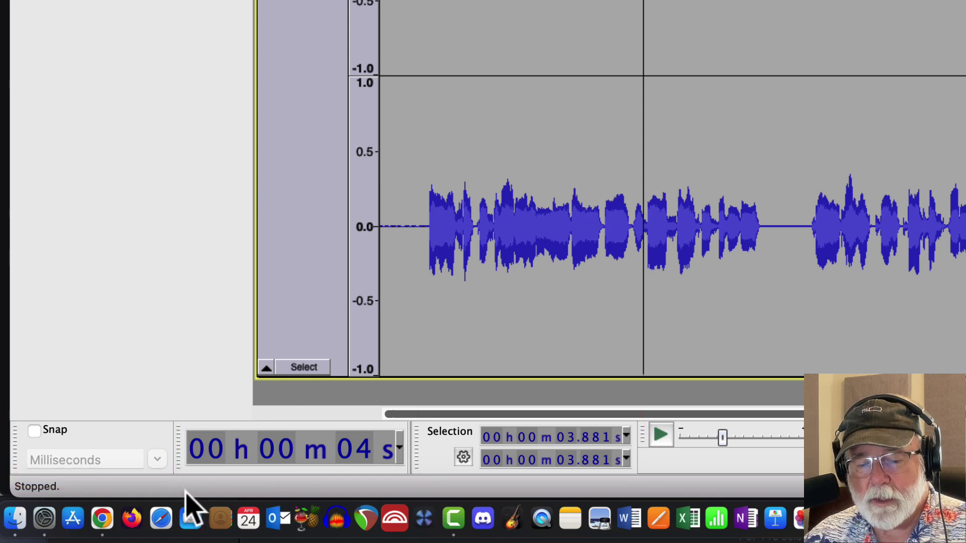
- Check the release notes in the browser, and show Audacity's Time Signature Toolbar (Beta) before hiding it again
click(102, 523)
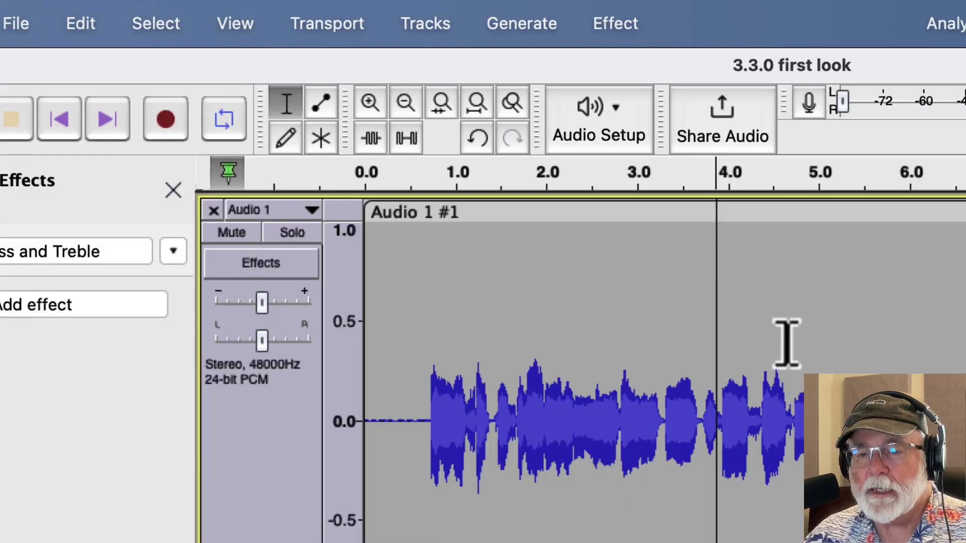
click(236, 22)
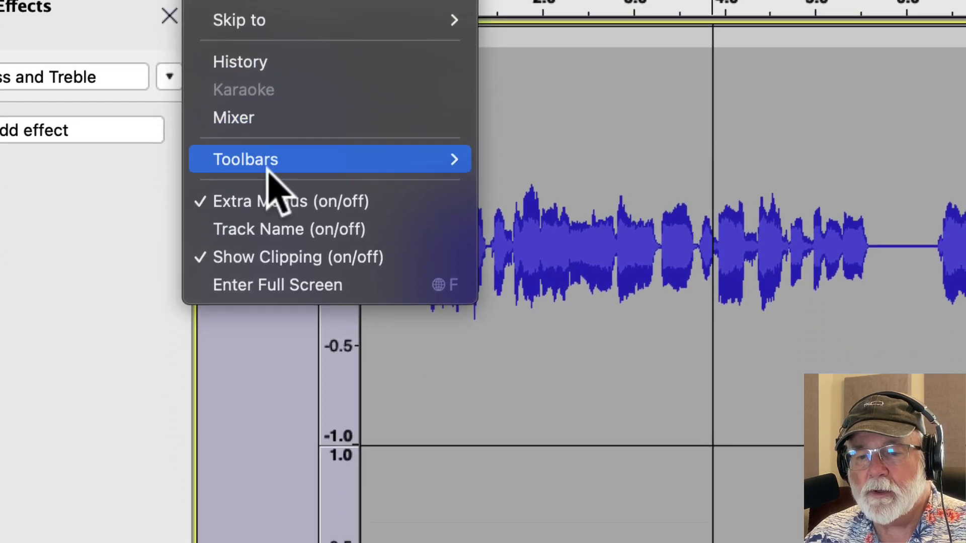
mouse_move(268, 170)
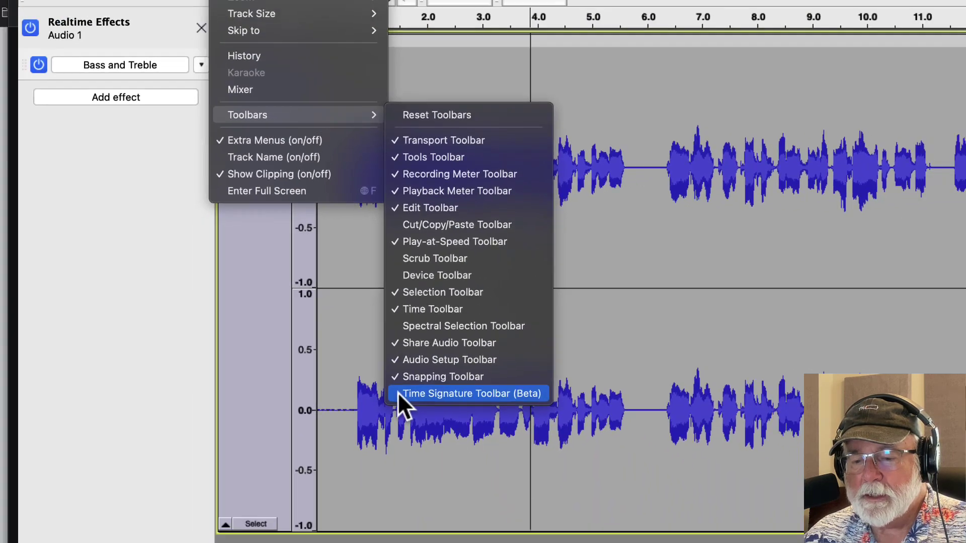
click(495, 505)
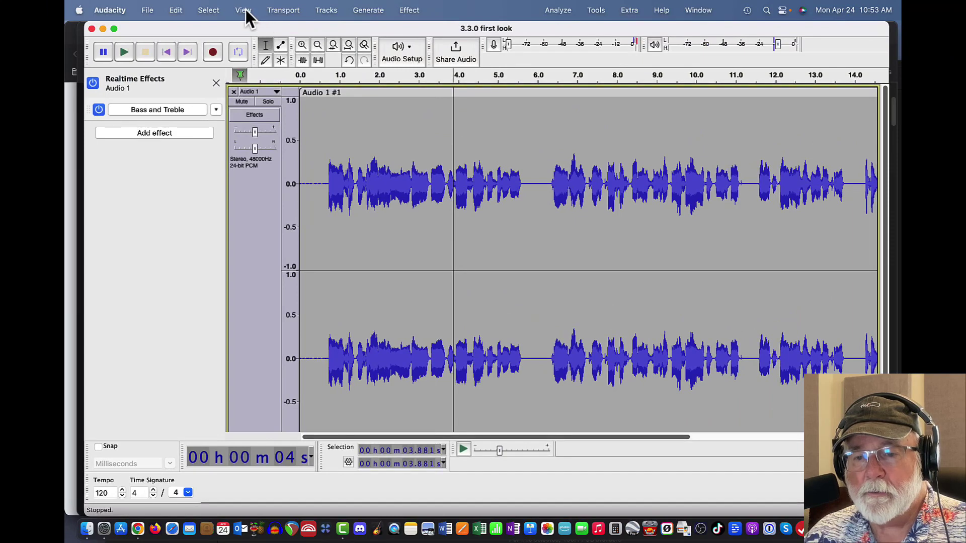
click(246, 9)
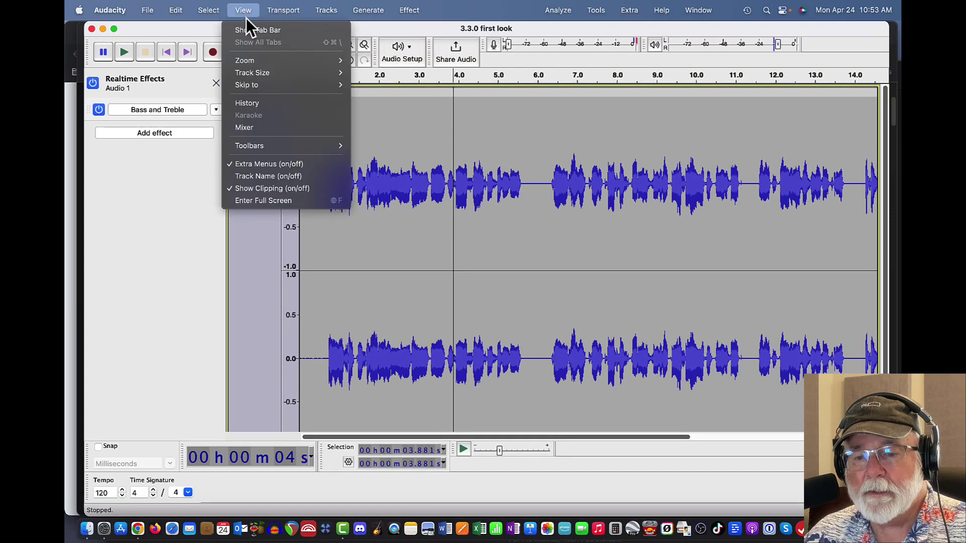
mouse_move(257, 145)
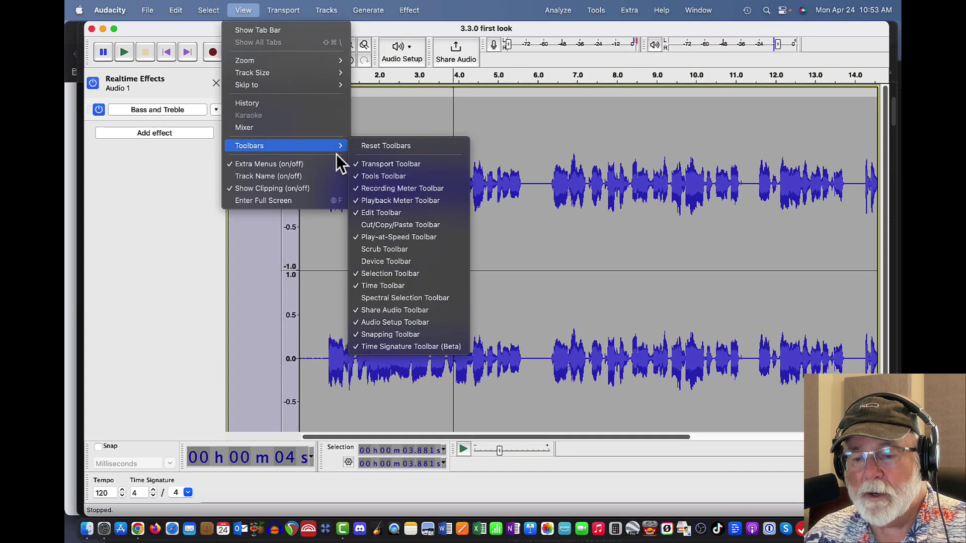
click(362, 345)
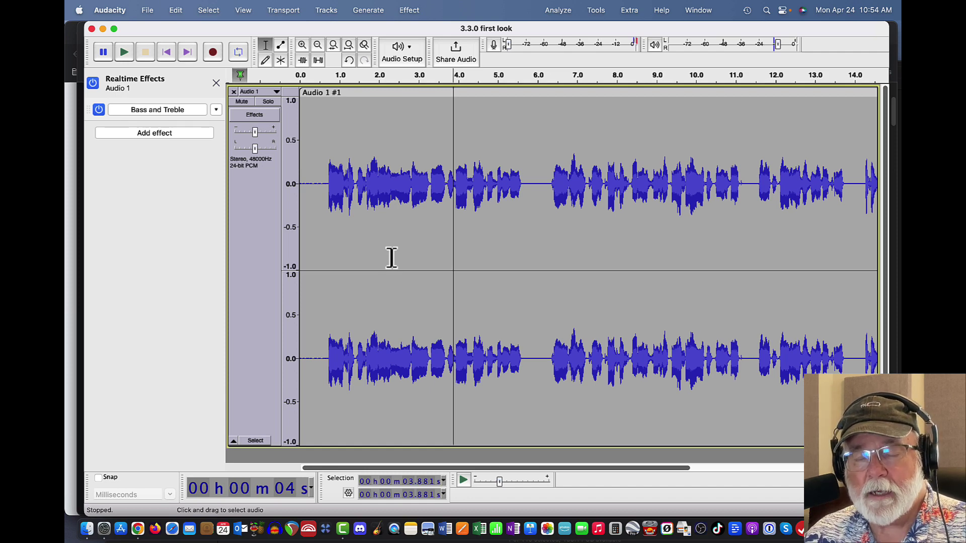
- Consult the release notes, try zooming Audacity's waveform out and in, and fit the whole project to the window width
click(137, 529)
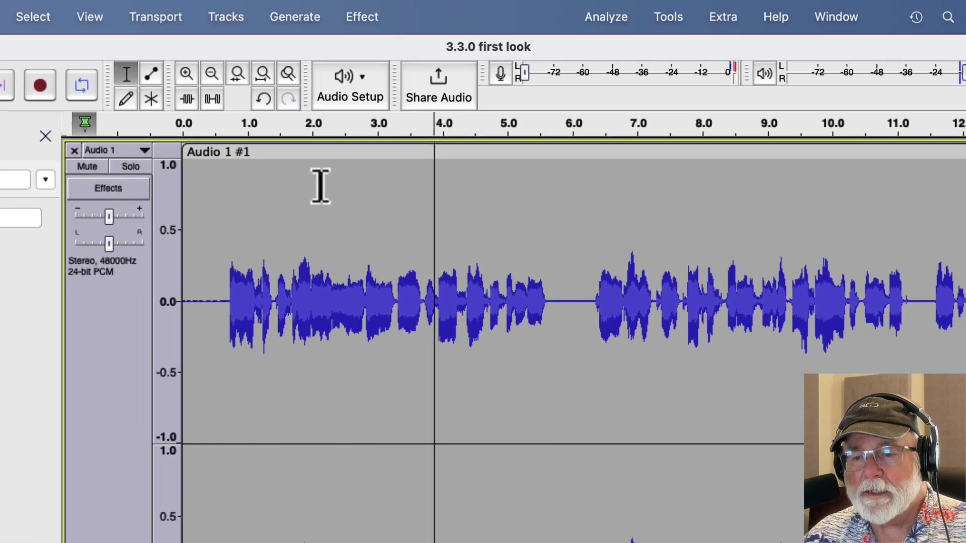
click(210, 75)
click(210, 76)
click(186, 75)
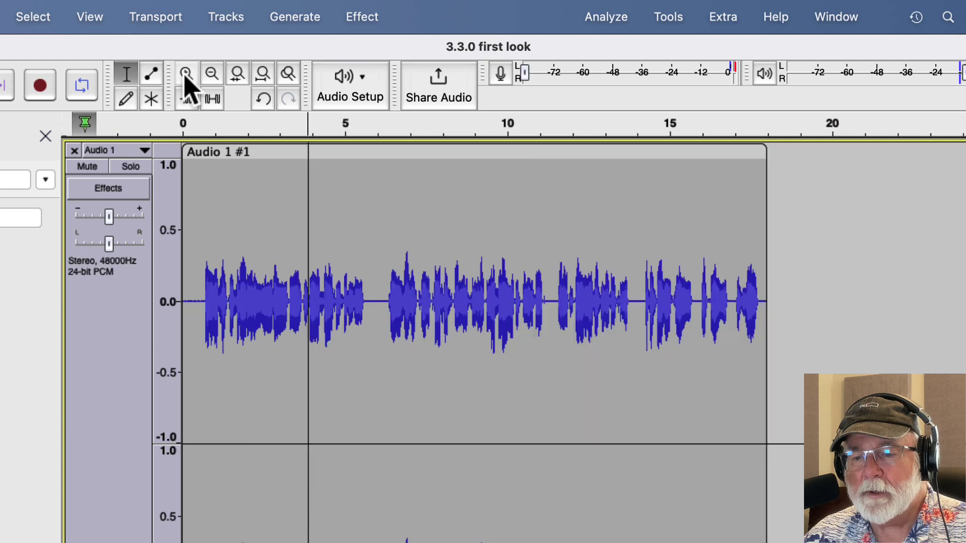
click(186, 75)
click(186, 75)
click(262, 75)
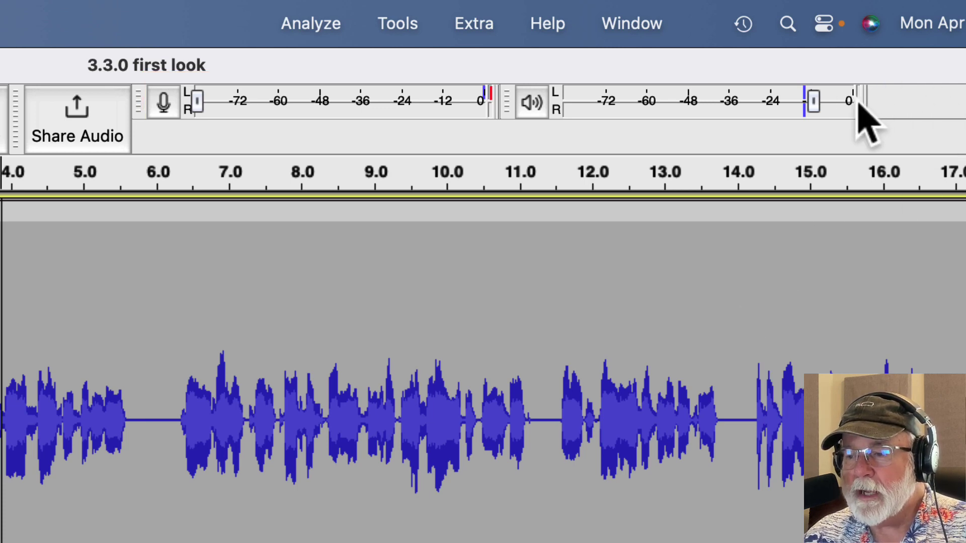
- Widen the Playback Meter Toolbar
drag(865, 101, 964, 120)
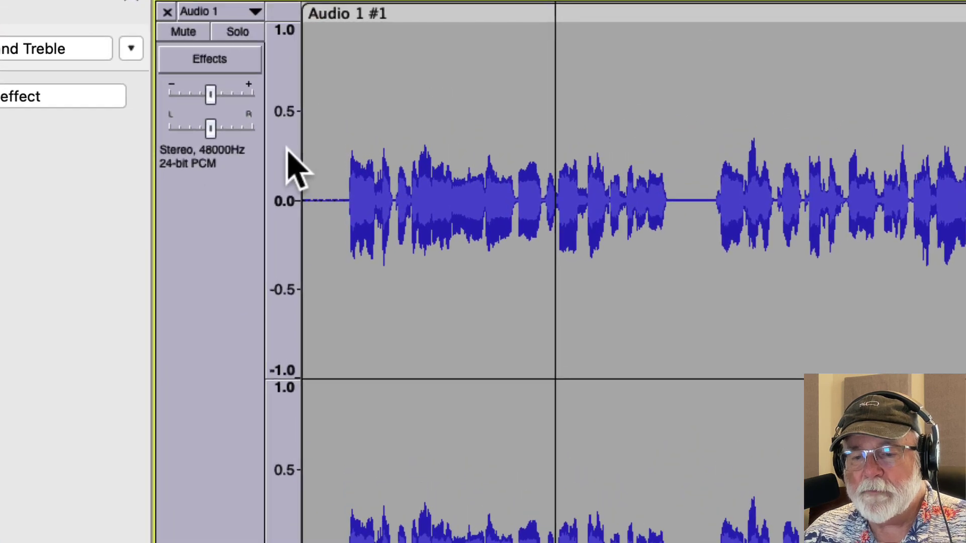
- Try the Linear (dB) and Logarithmic (dB) scales on Audio 1's vertical ruler, and return it to Linear (amp)
right_click(285, 150)
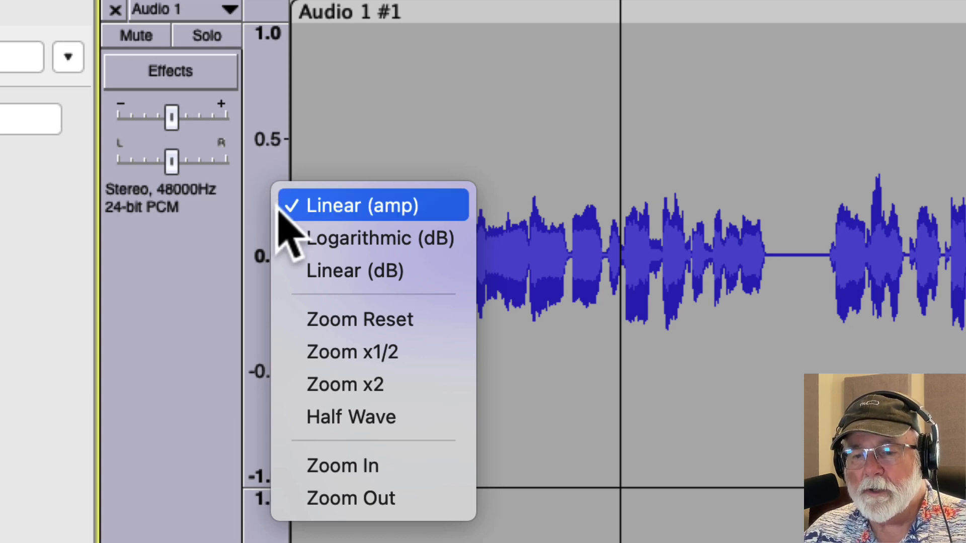
click(309, 279)
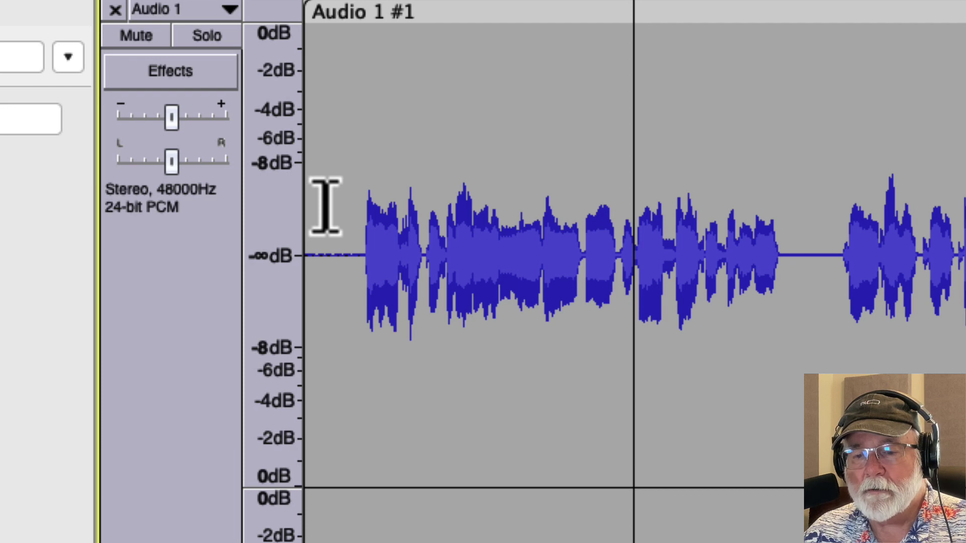
right_click(283, 200)
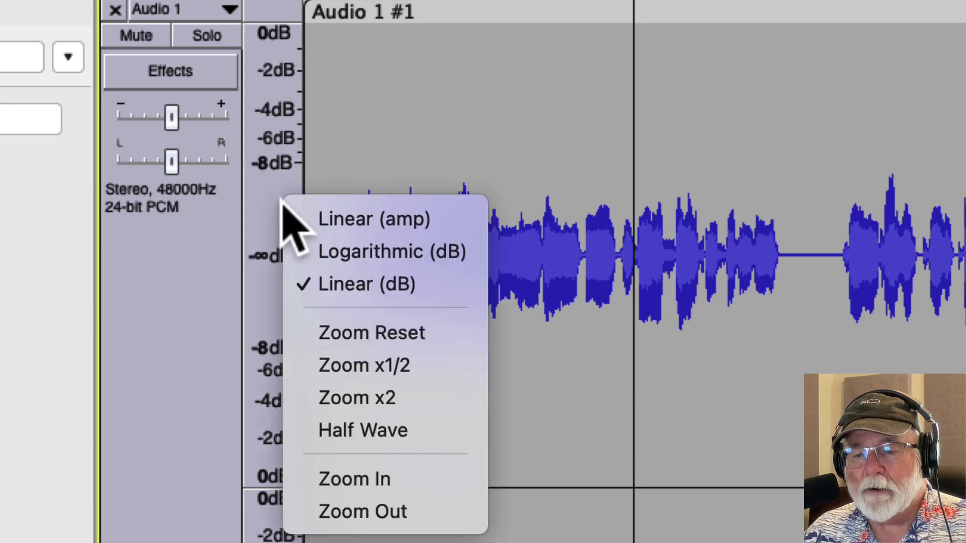
click(301, 254)
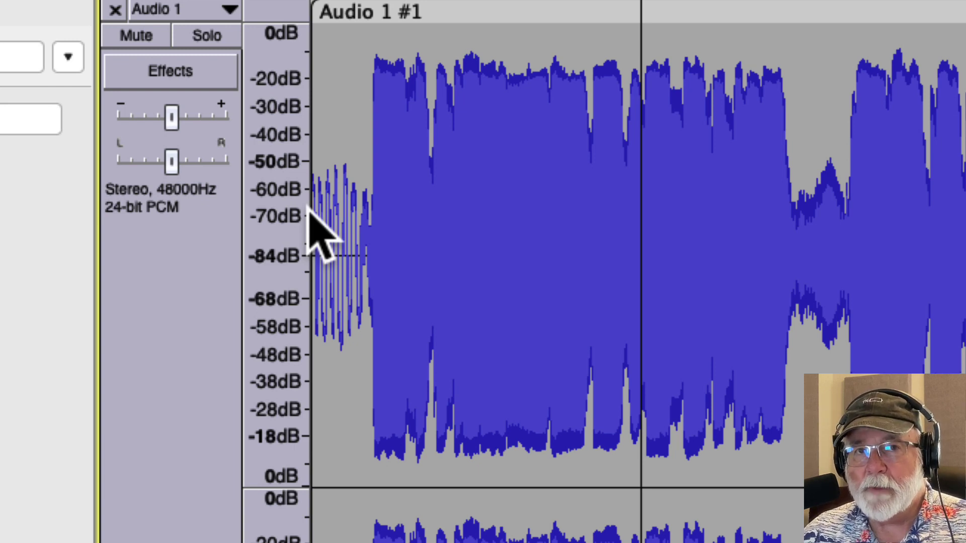
right_click(276, 142)
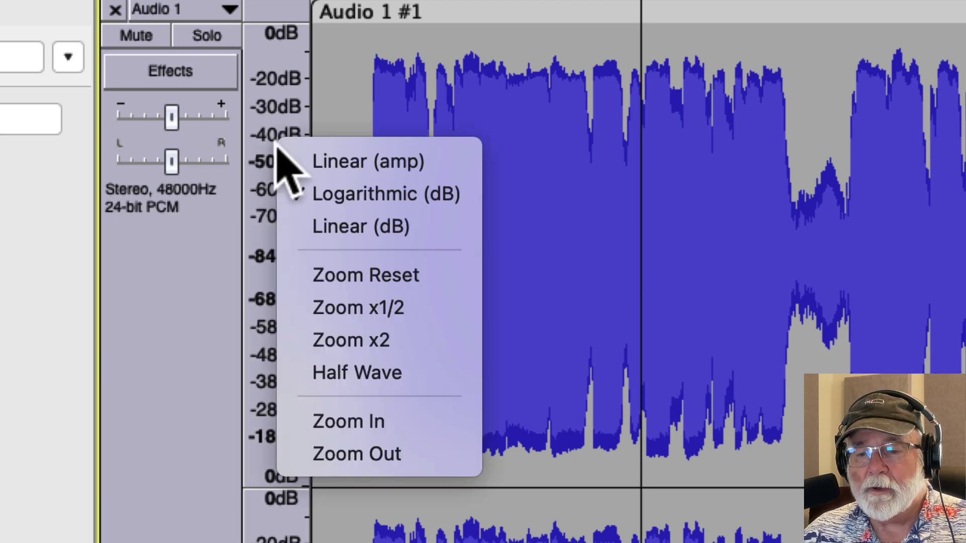
click(307, 228)
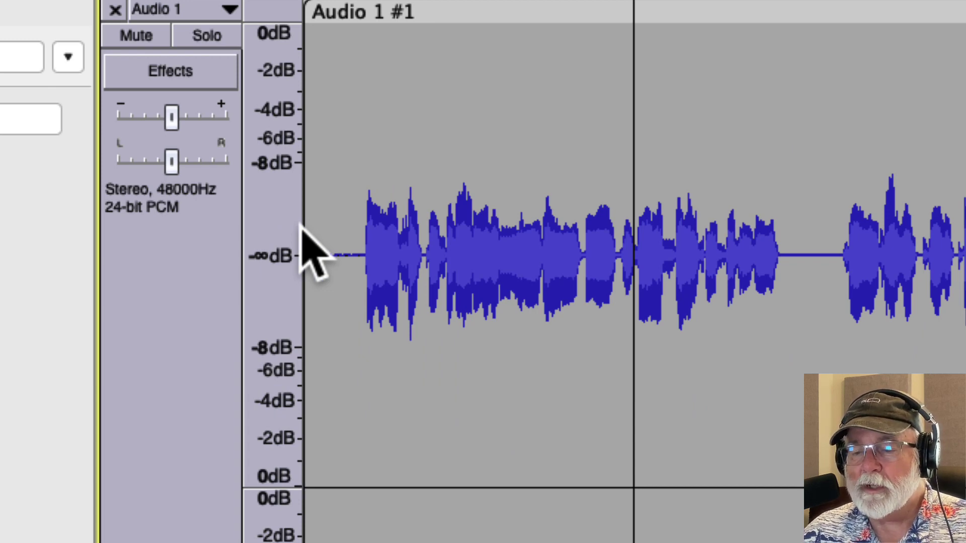
right_click(274, 193)
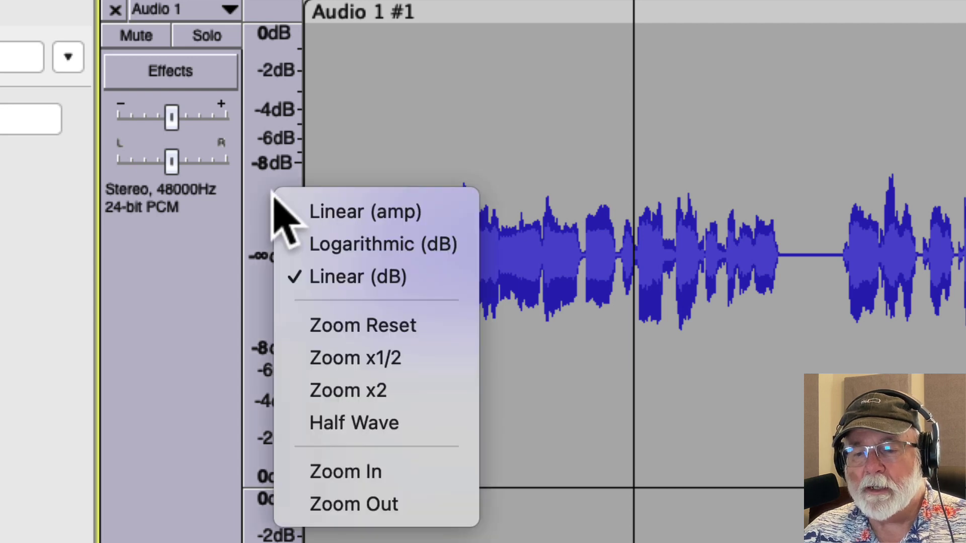
click(336, 212)
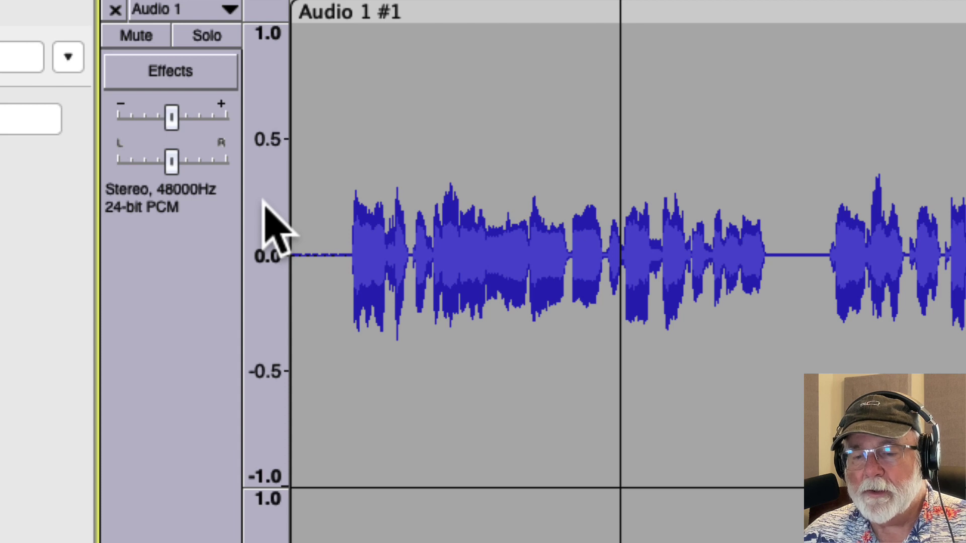
- Compare the Logarithmic (dB) ruler of Audio 1 with Linear (dB) once more, ending on Linear (amp)
right_click(271, 227)
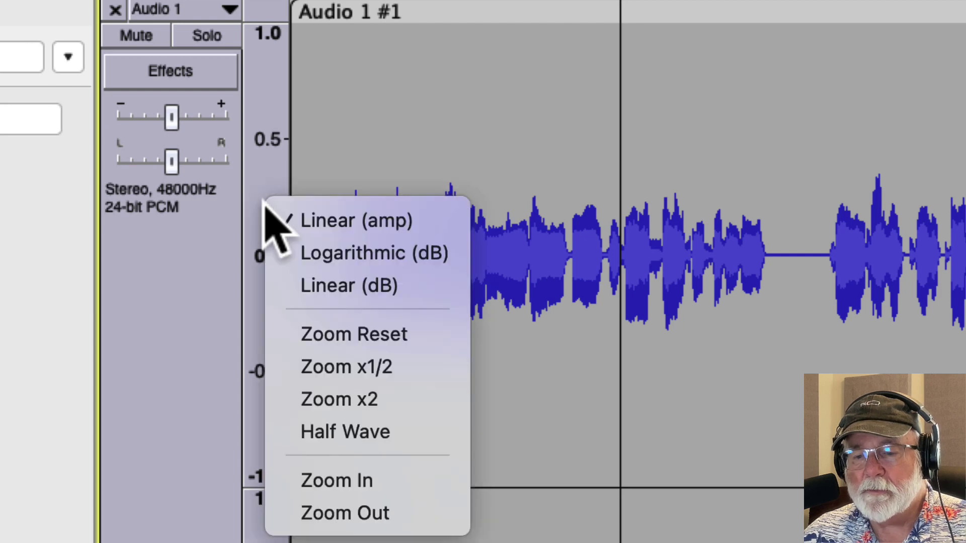
click(288, 253)
right_click(284, 182)
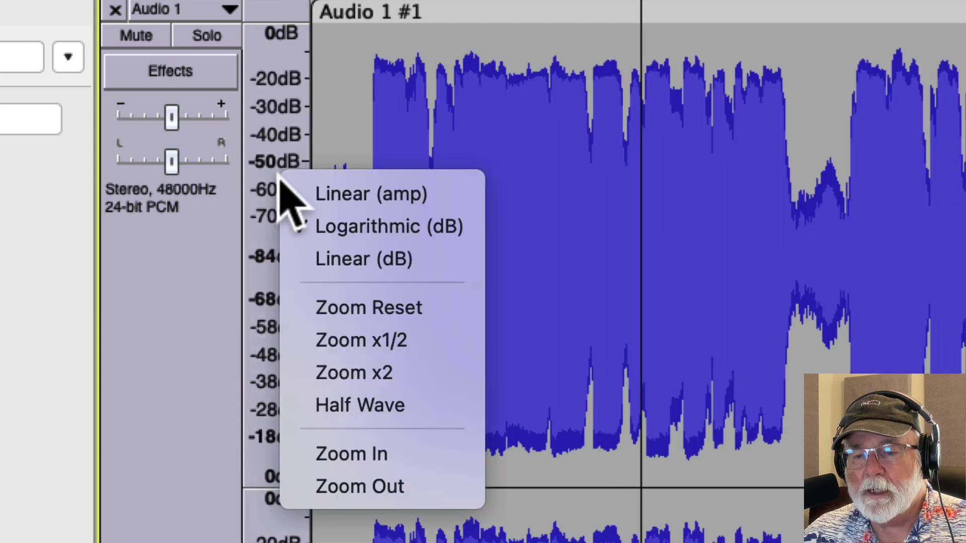
click(302, 264)
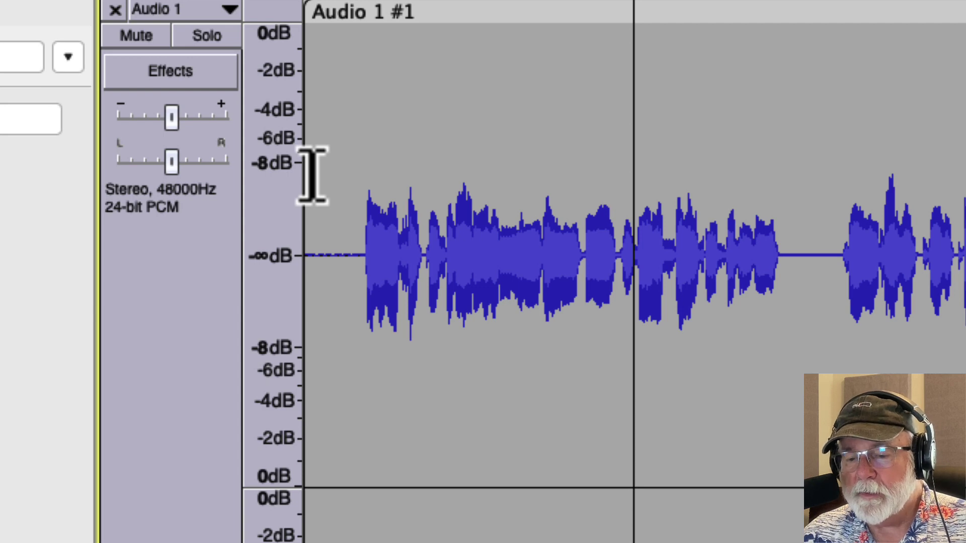
right_click(280, 211)
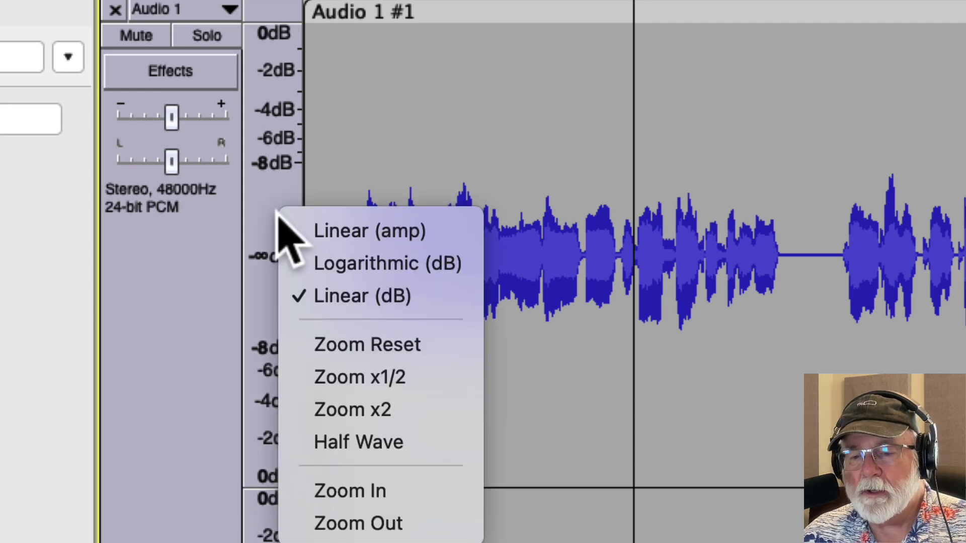
click(300, 230)
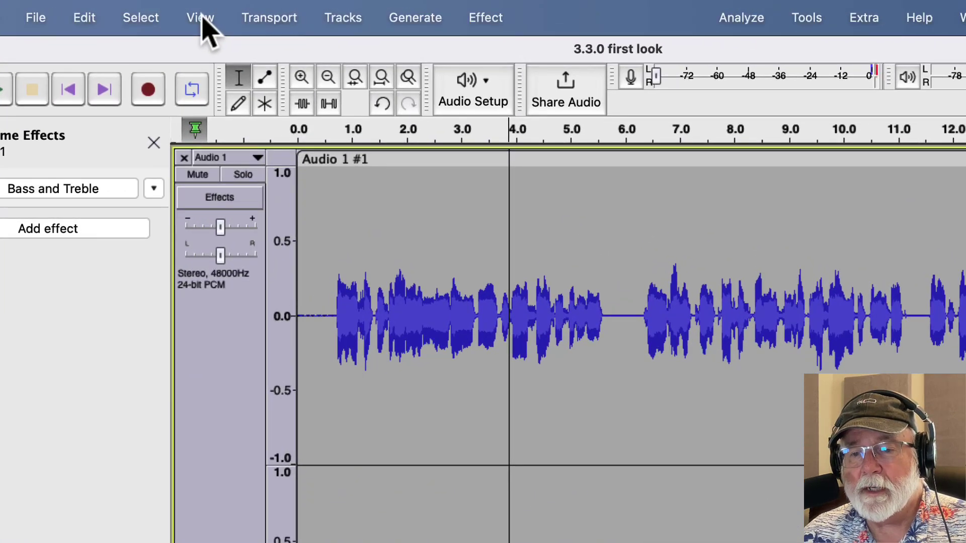
- Show the Cut/Copy/Paste Toolbar to look at its delete button, and hide the toolbar again
click(201, 17)
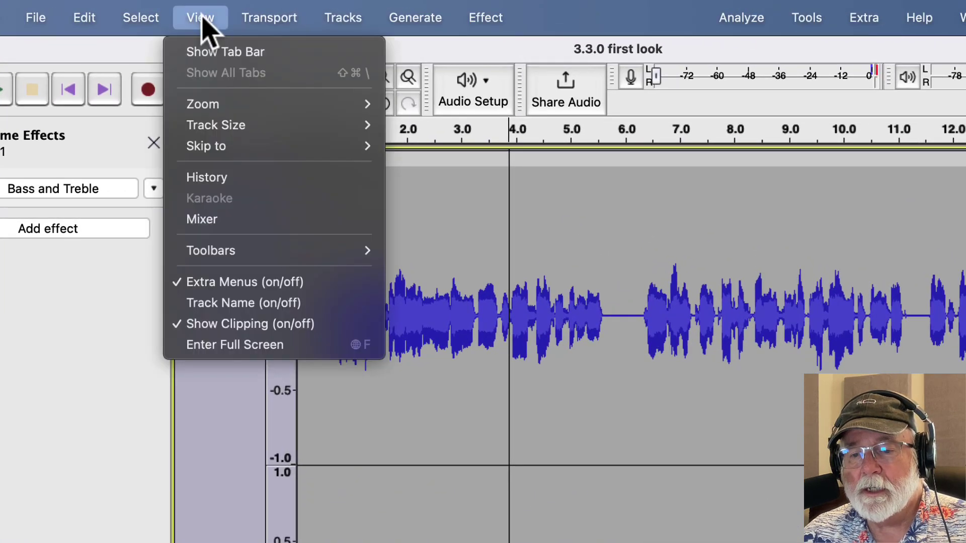
mouse_move(254, 252)
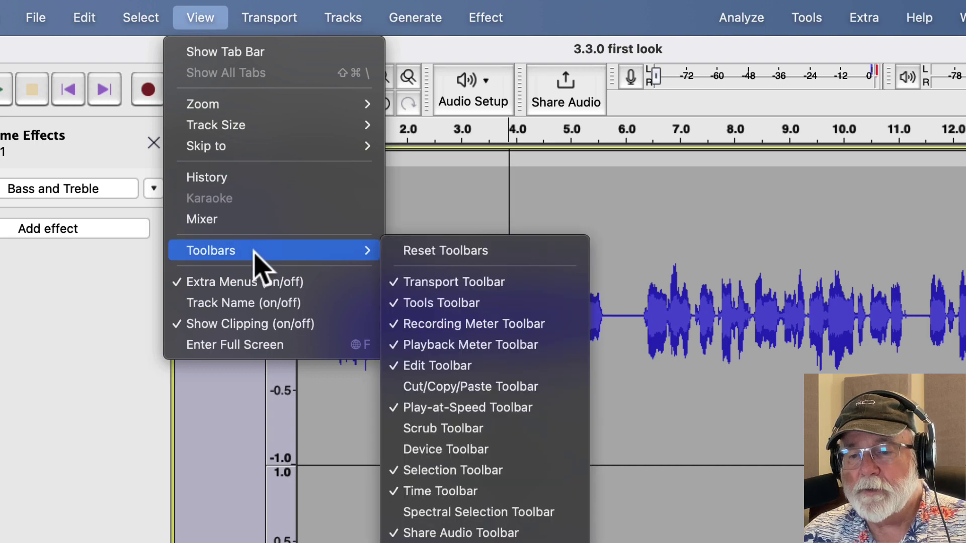
click(477, 387)
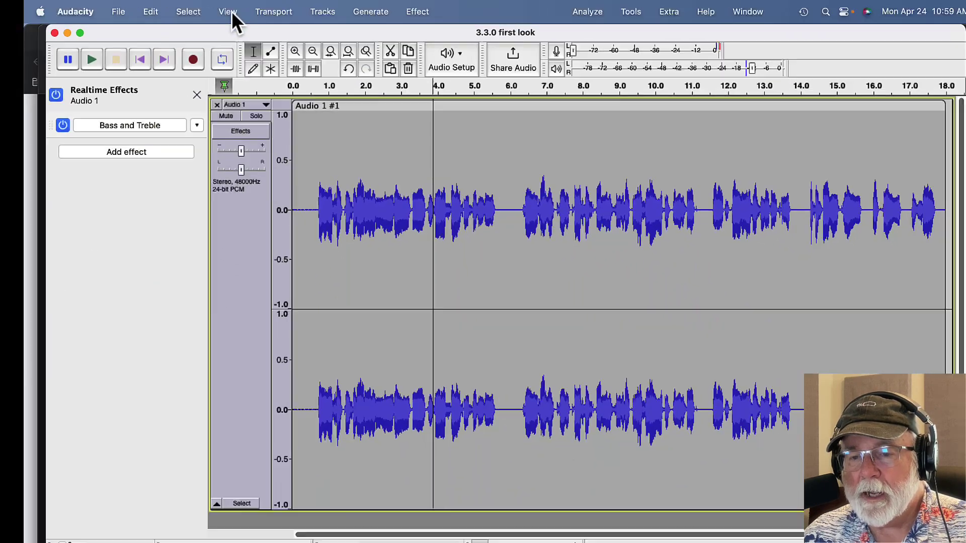
click(229, 11)
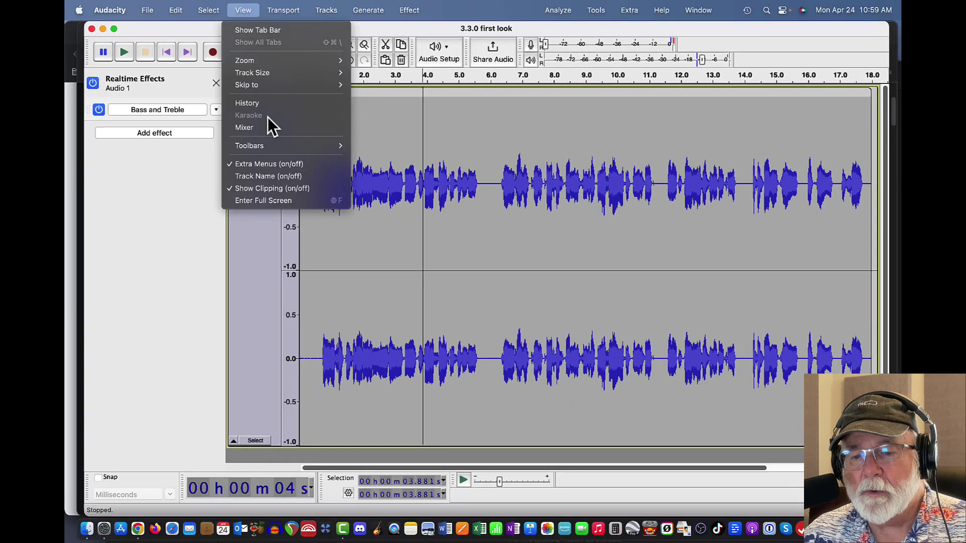
mouse_move(272, 166)
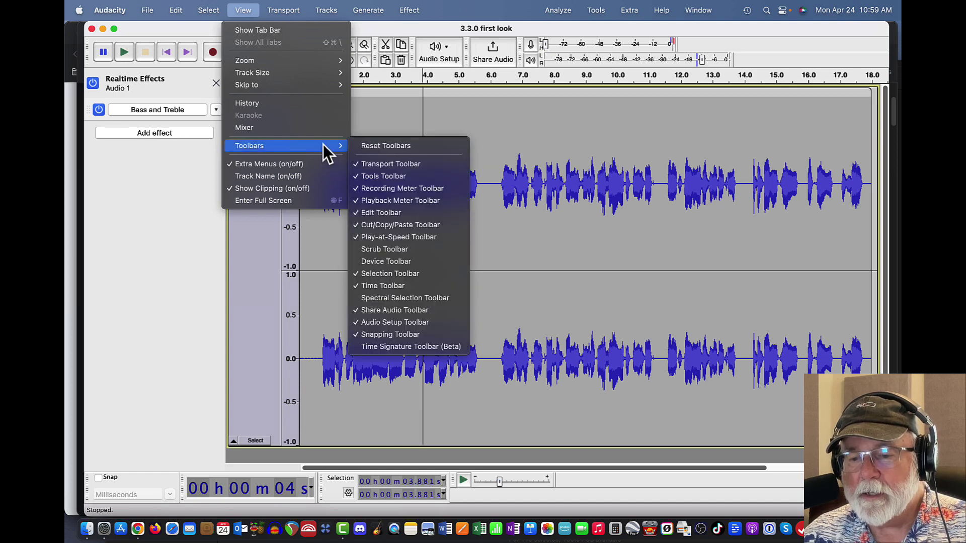
click(375, 225)
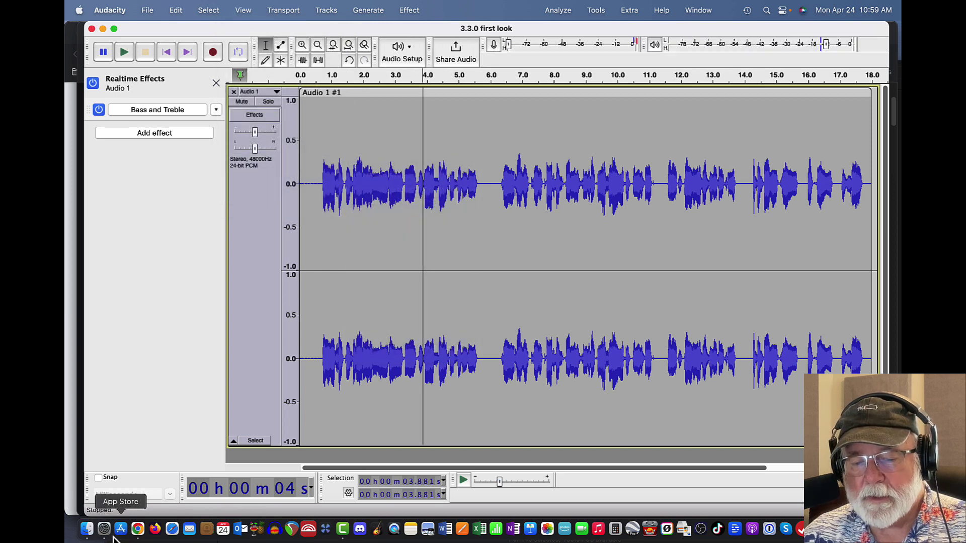
- Read the remaining changes, Bugfixes and Libraries sections of the Audacity 3.3.0 release notes in the browser
click(138, 529)
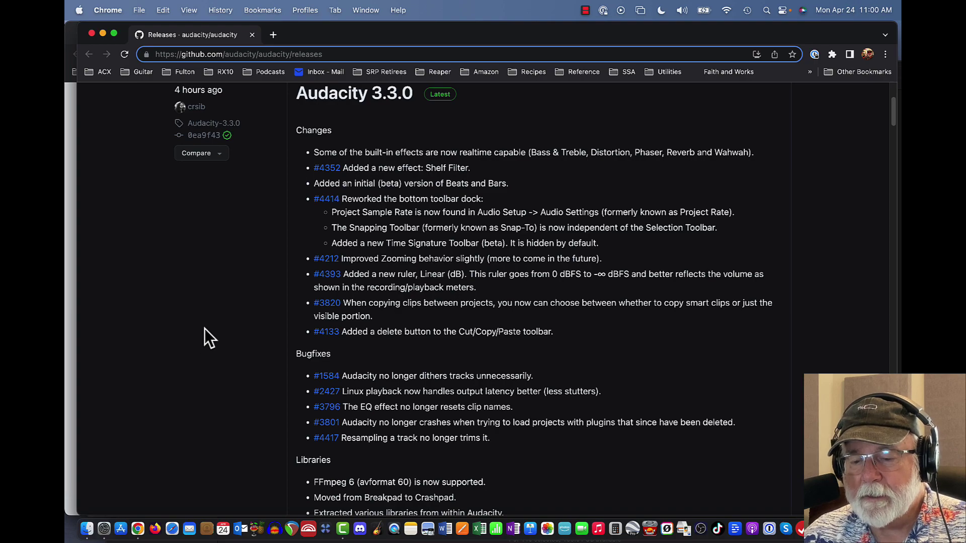
scroll(205, 328, down, 5)
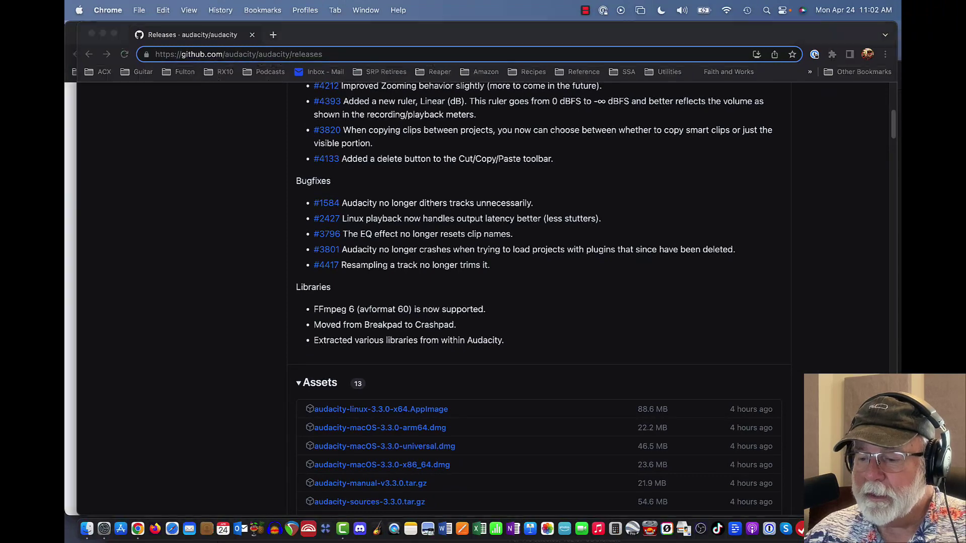
- Back in Audacity, examine the Selection Toolbar's start, end, length and center display options without changing the current one
key(super+Tab)
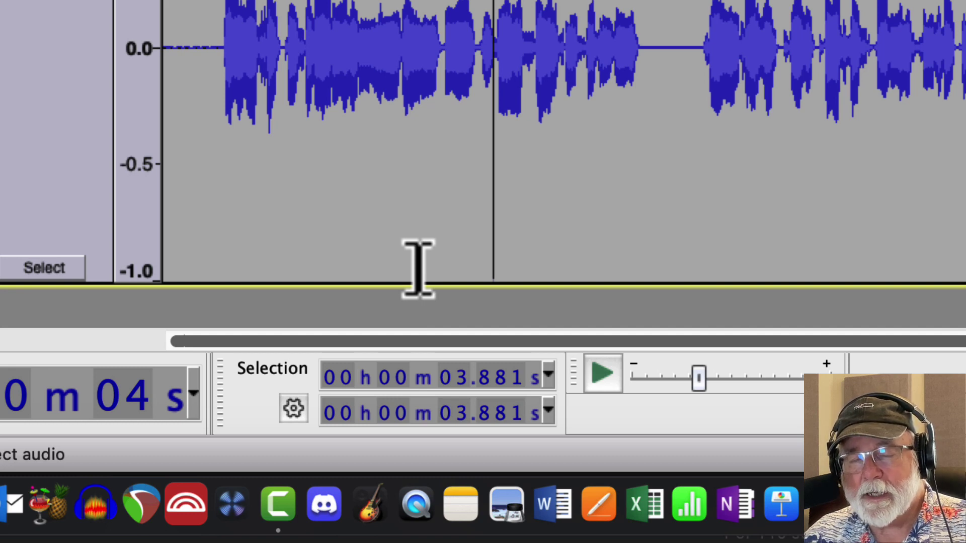
click(294, 411)
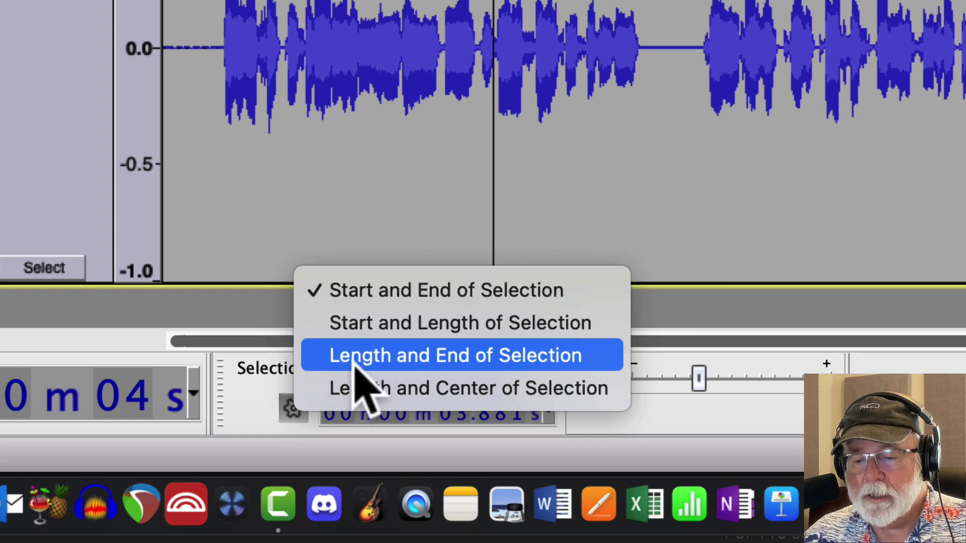
click(264, 409)
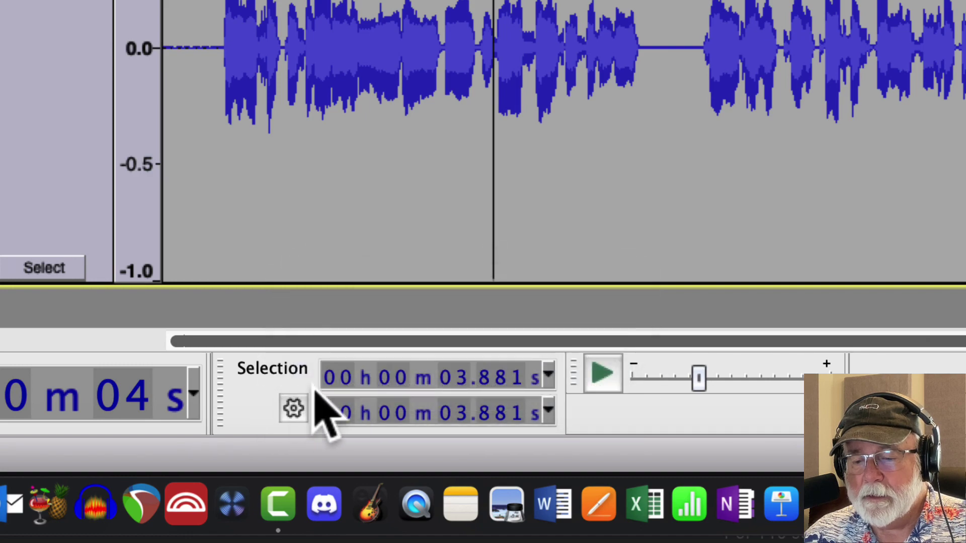
- Examine the Selection Toolbar's available time formats and keep hh:mm:ss + milliseconds
click(549, 375)
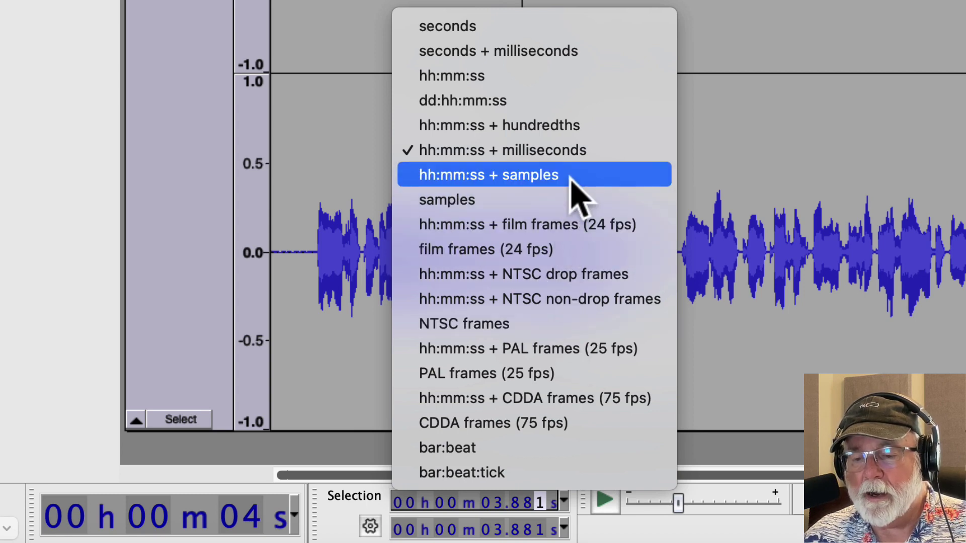
click(572, 149)
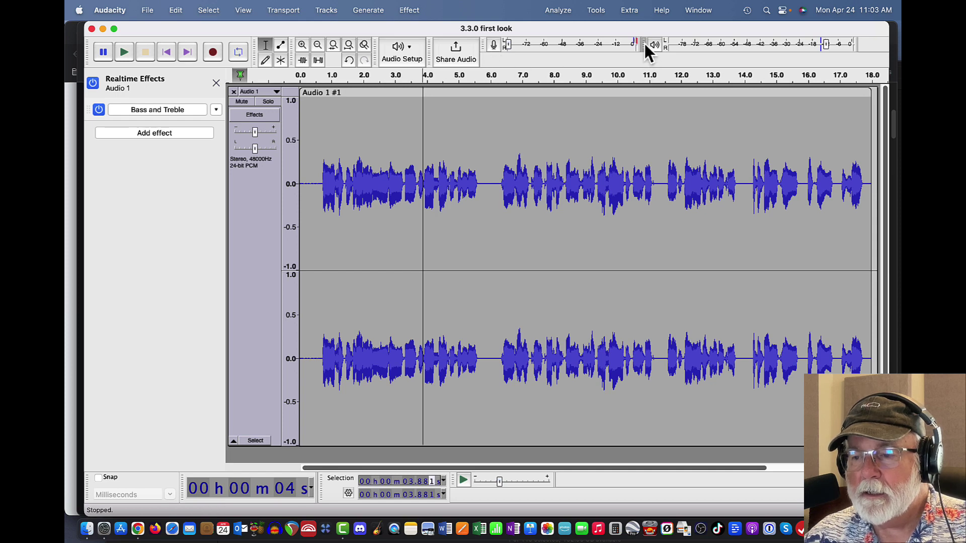
- Dock the playback and recording meters beside the Selection Toolbar, stacked with recording above playback, and widen the playback meter
drag(644, 43, 681, 480)
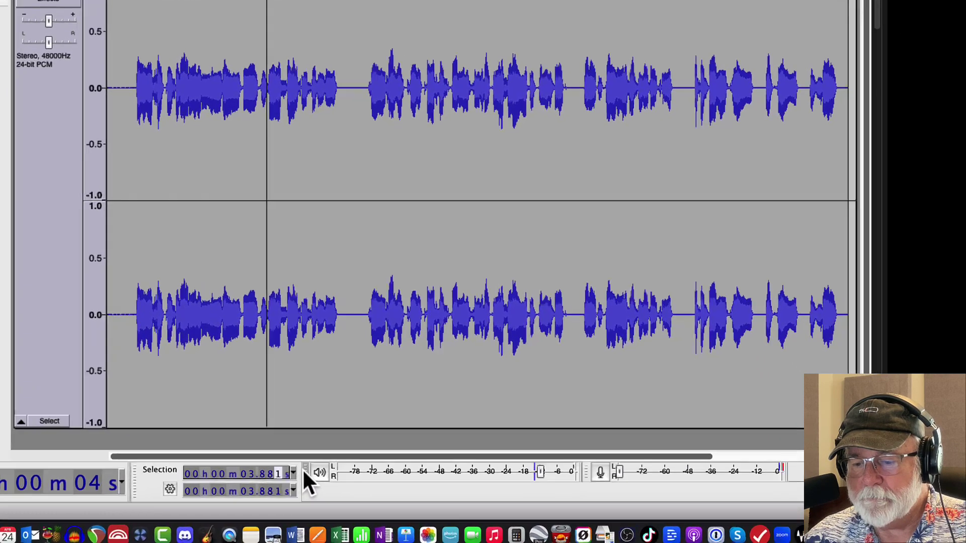
drag(452, 482, 451, 495)
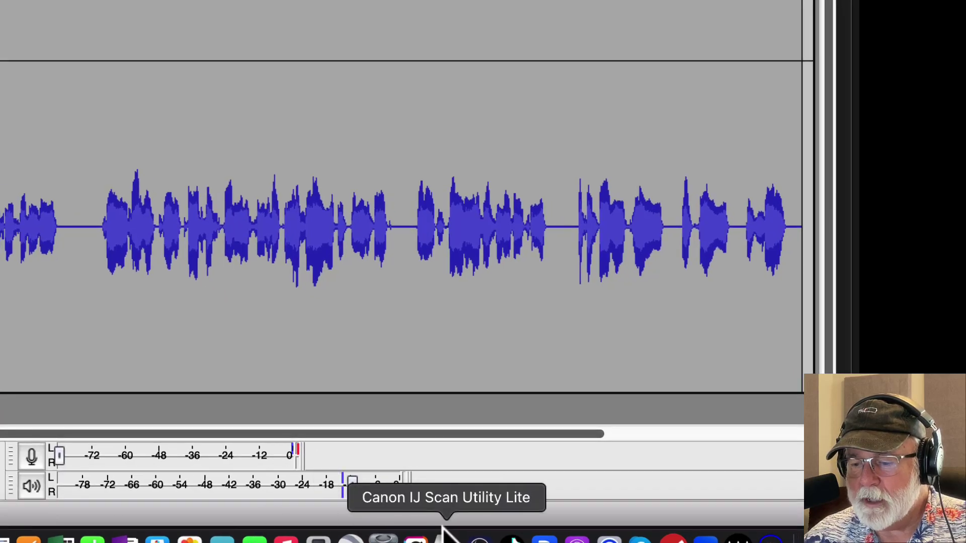
drag(407, 485, 762, 479)
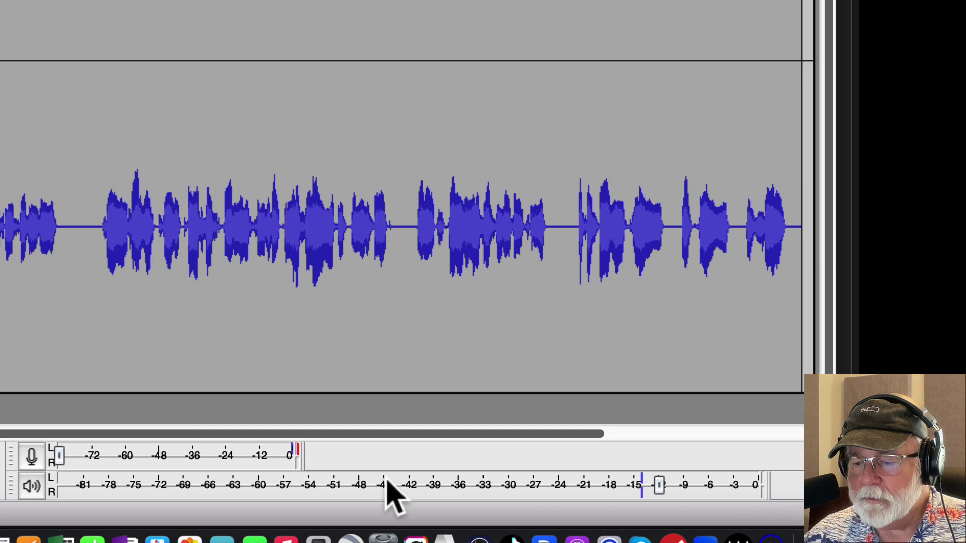
- Widen the recording meter to the same length as the playback meter and start monitoring the input level
click(296, 456)
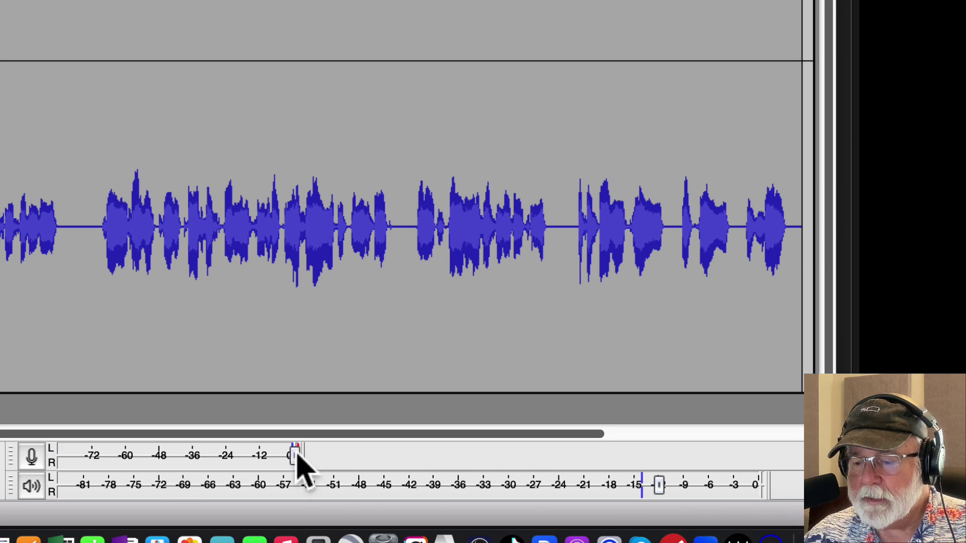
drag(296, 456, 144, 455)
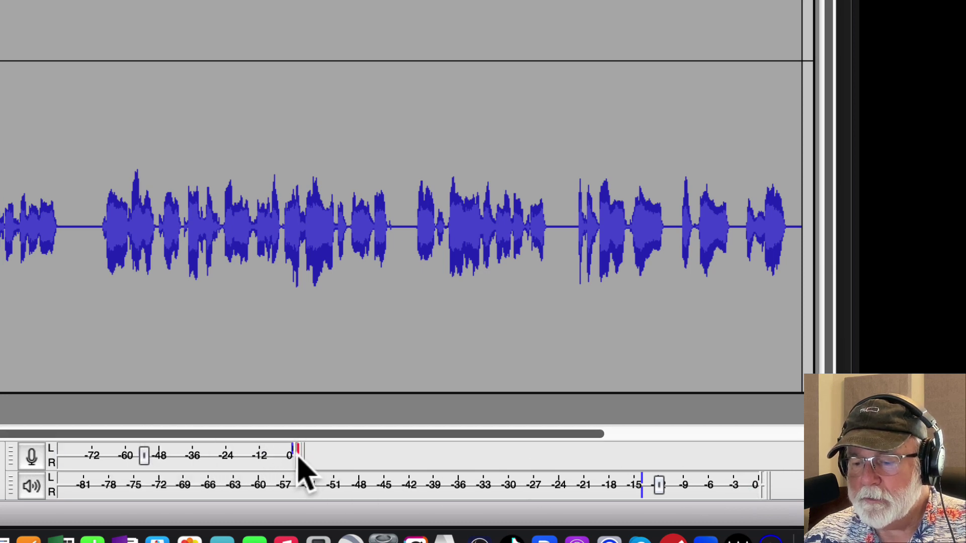
drag(302, 456, 365, 455)
drag(434, 496, 768, 466)
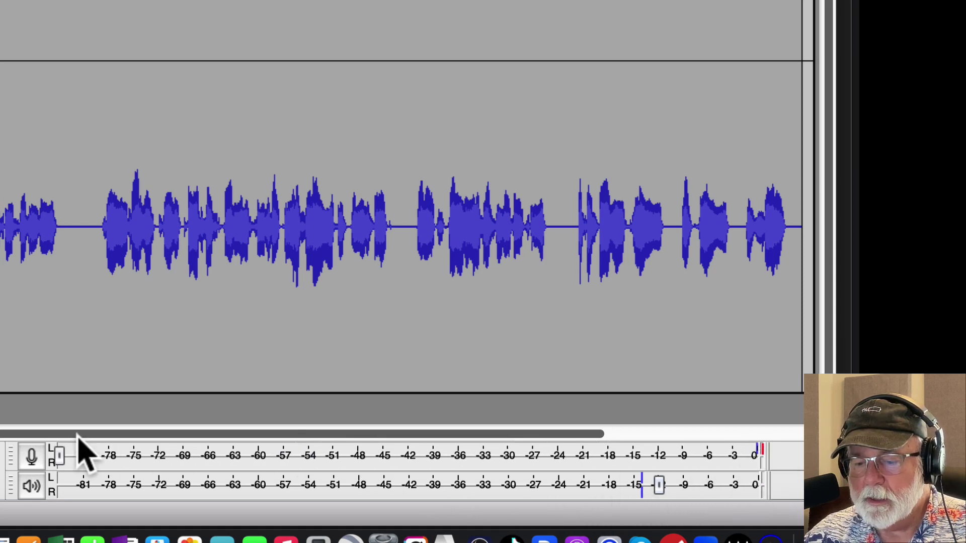
click(31, 456)
click(35, 482)
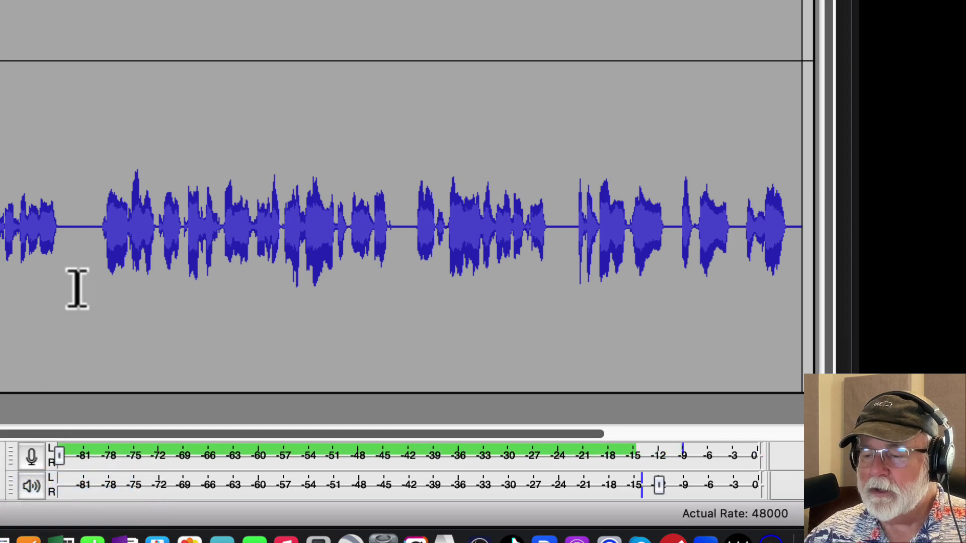